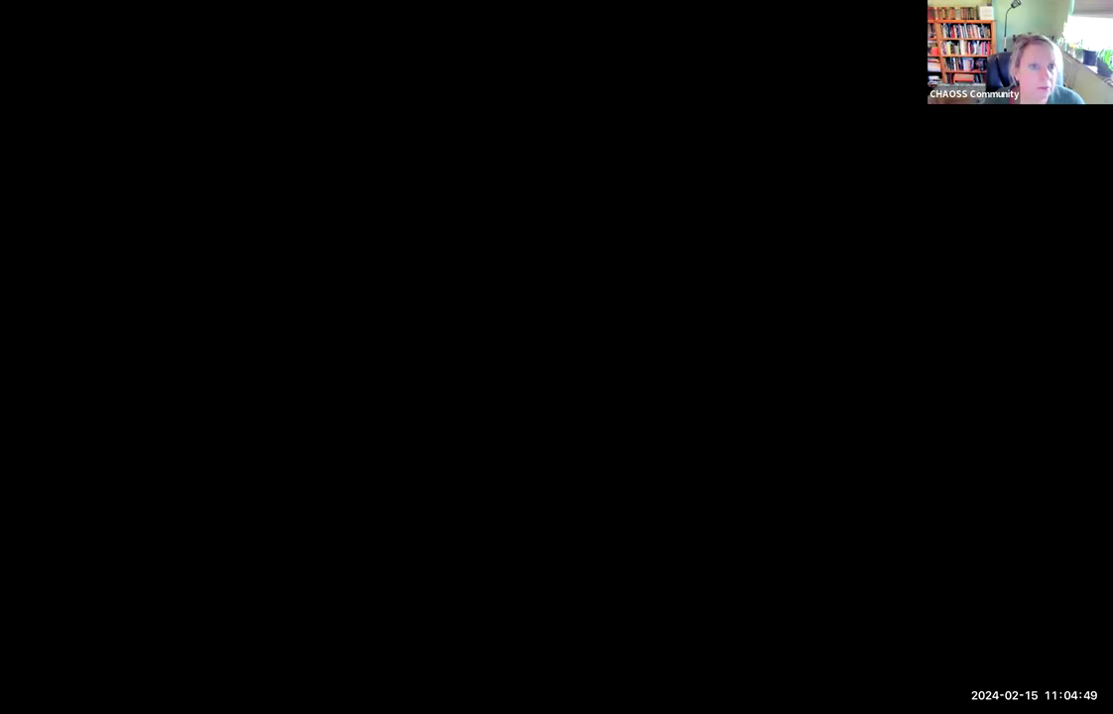
Scroll the shared CHAOSS Metrics Development WG minutes document up to its top
scroll(501, 322, up, 5)
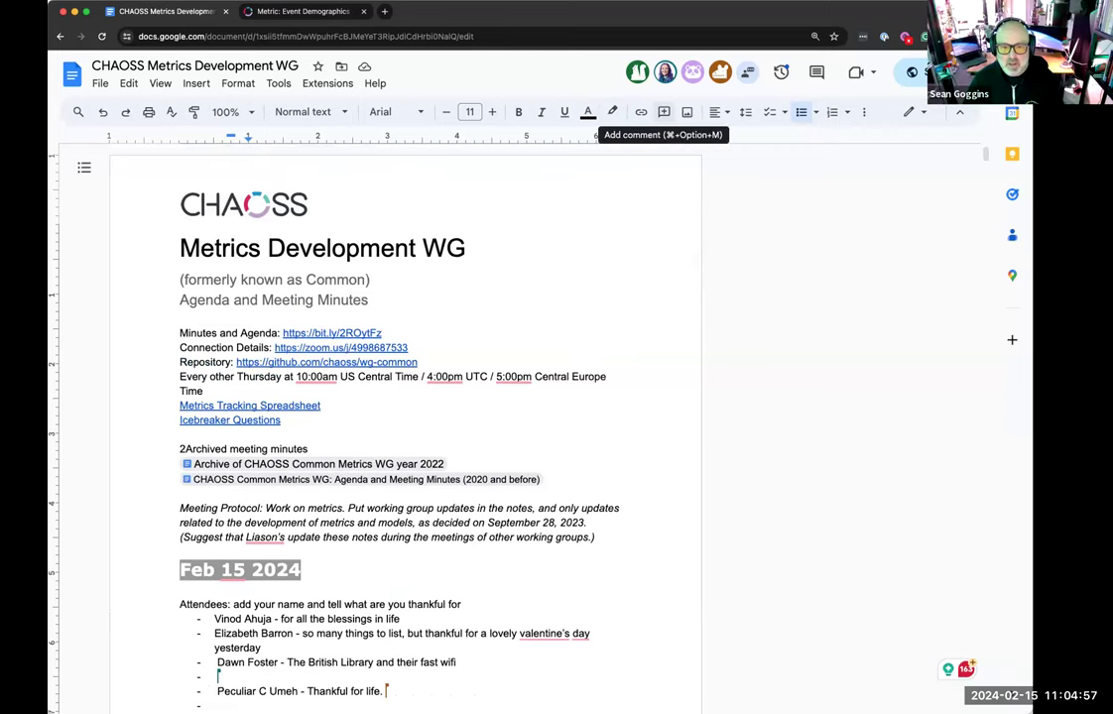
Type the attendee's name followed by ' - ' in the empty Feb 15 2024 attendee bullet
scroll(536, 255, up, 1)
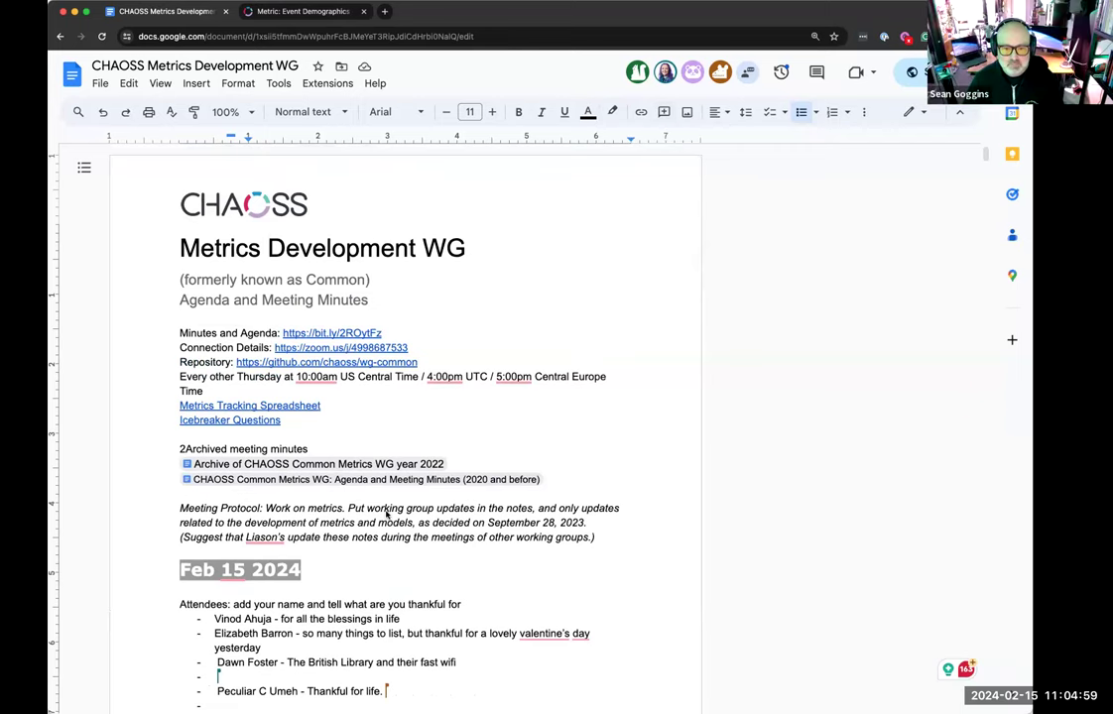
scroll(416, 496, down, 3)
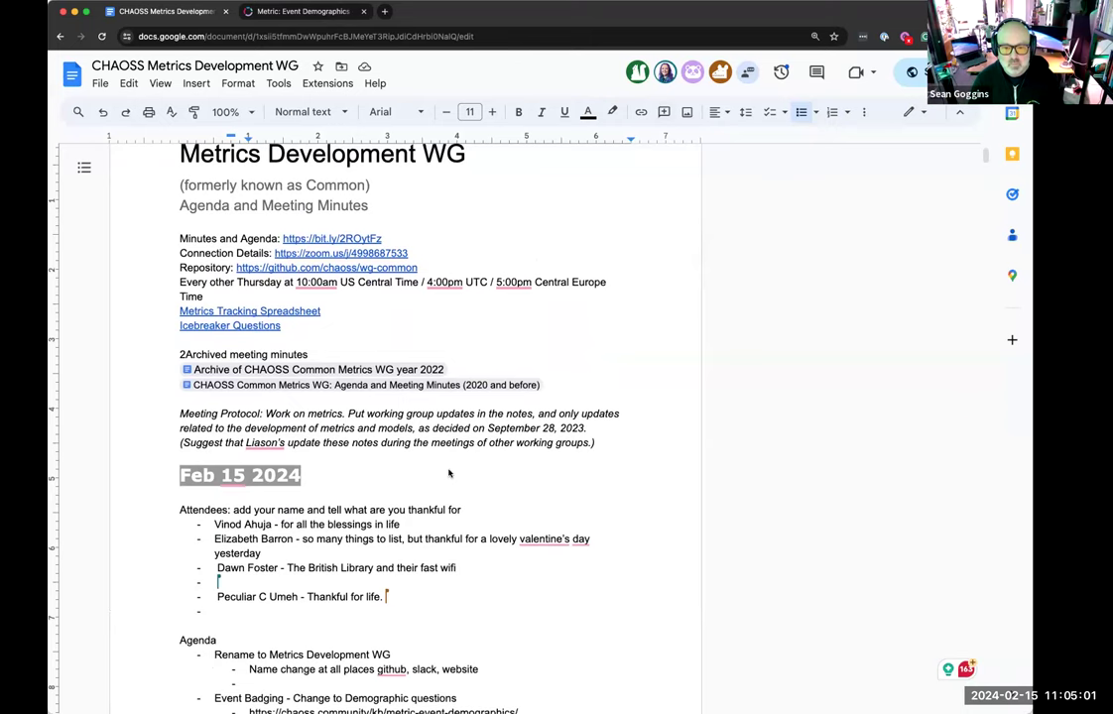
text(ean Goggins)
scroll(449, 474, down, 5)
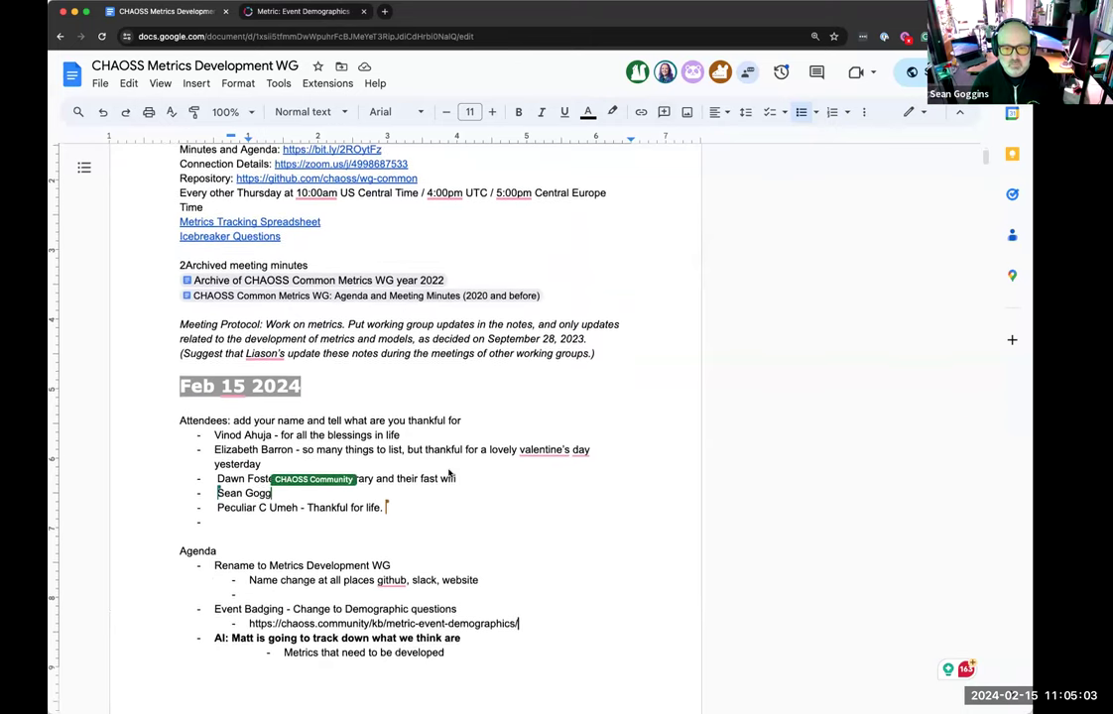
text(-)
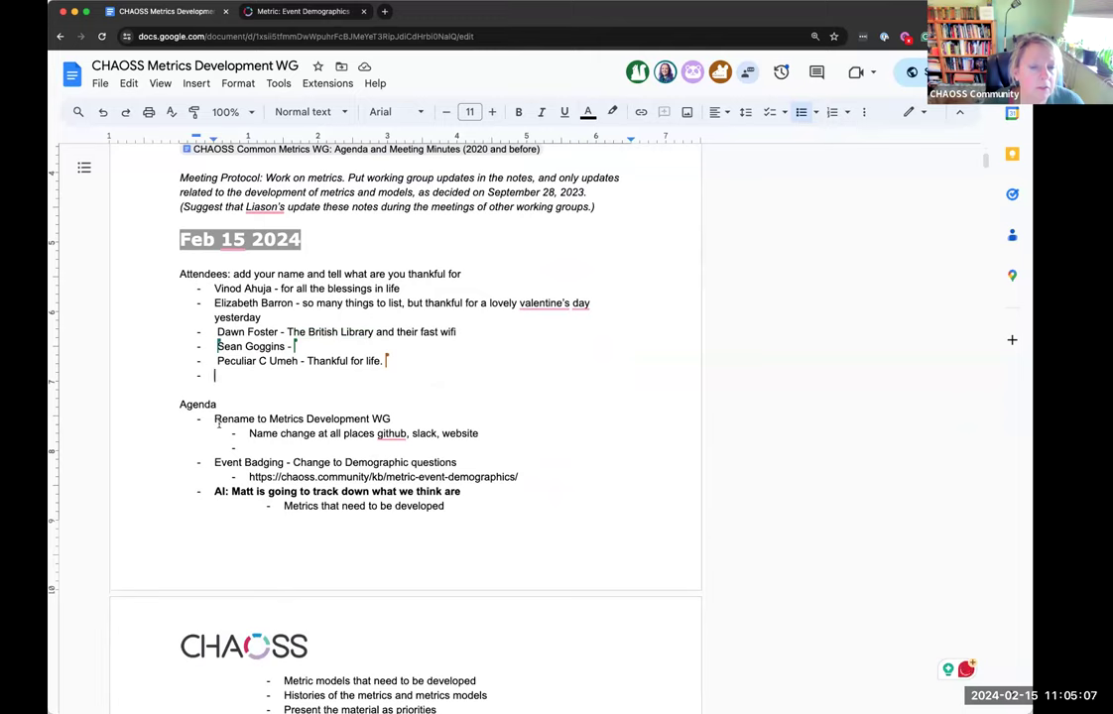
Highlight the 'Rename to Metrics Development WG' agenda item, then deselect it
click(216, 419)
drag(215, 418, 393, 419)
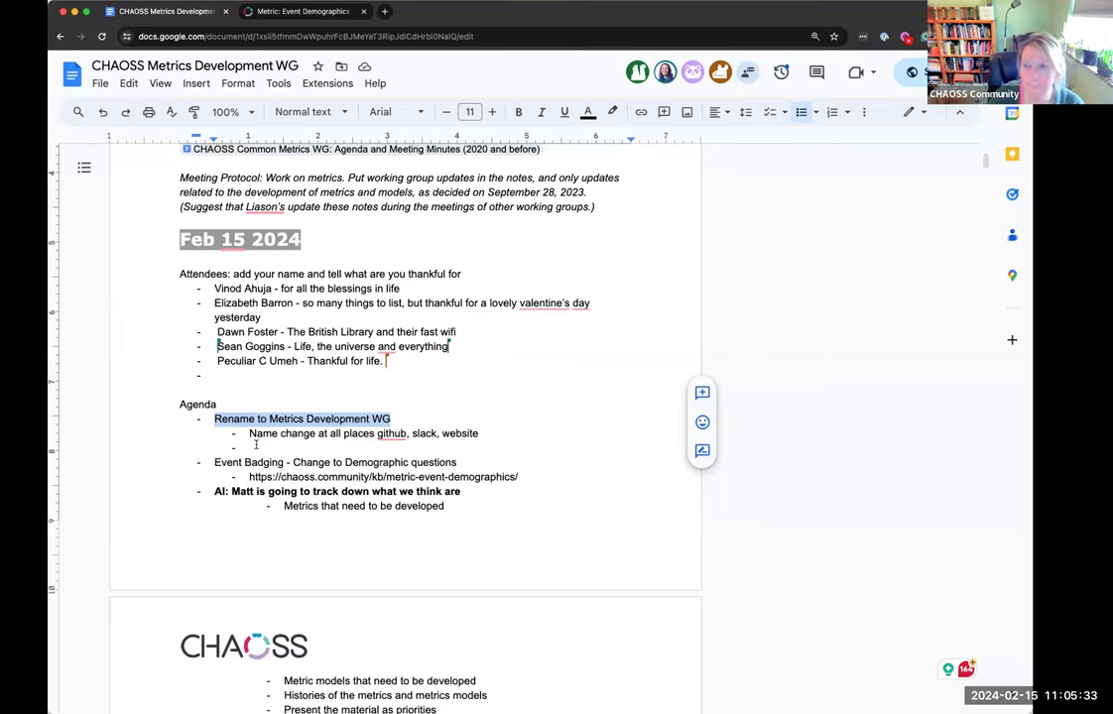
click(265, 443)
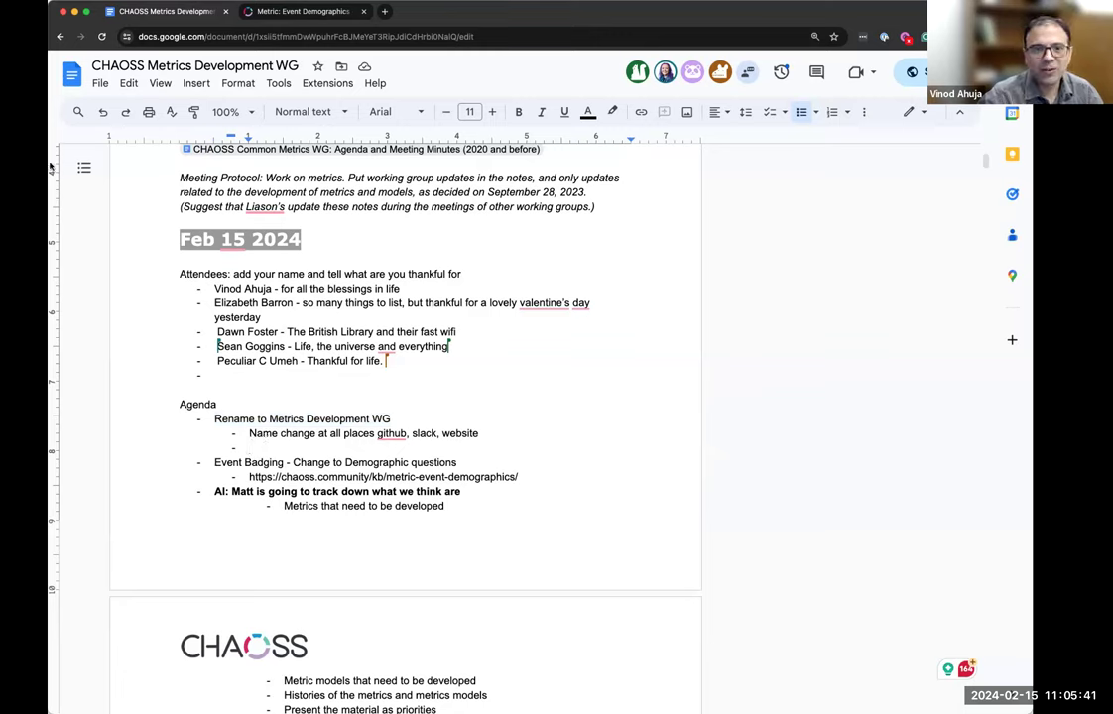
Move from the Event Demographics metric to the Metrics and Metrics Models page, then start a new tab
click(302, 11)
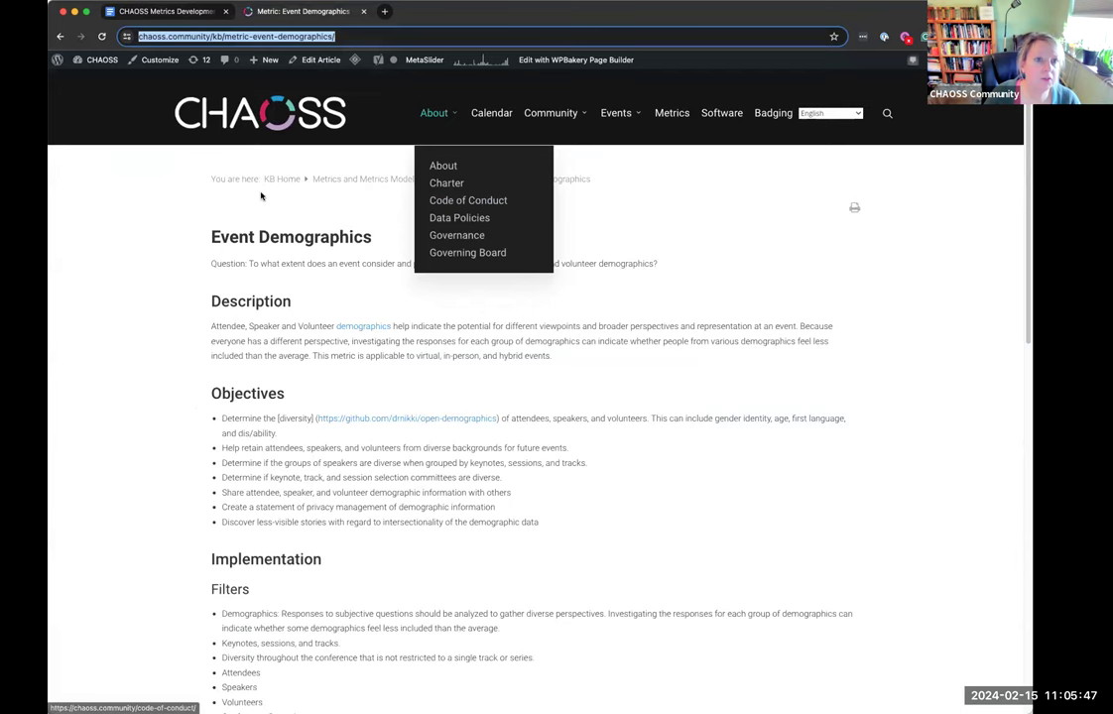
click(672, 113)
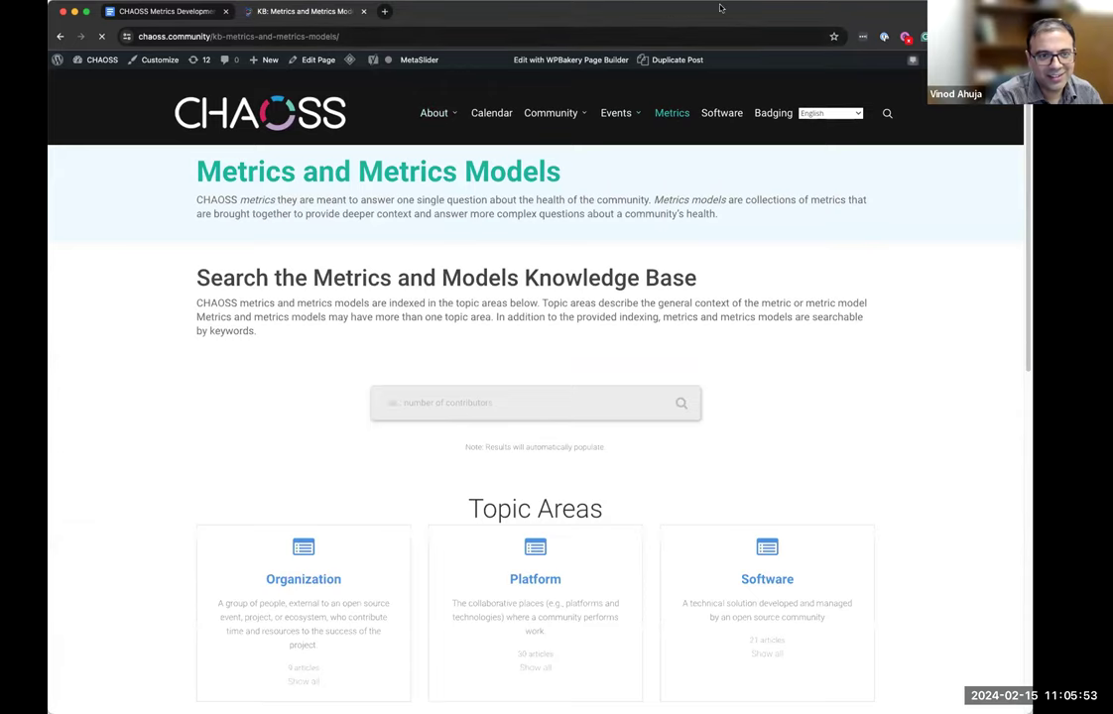
click(385, 13)
Open github.com/chaoss and list its 57 repositories, then return to the metrics knowledge base tab
text(github)
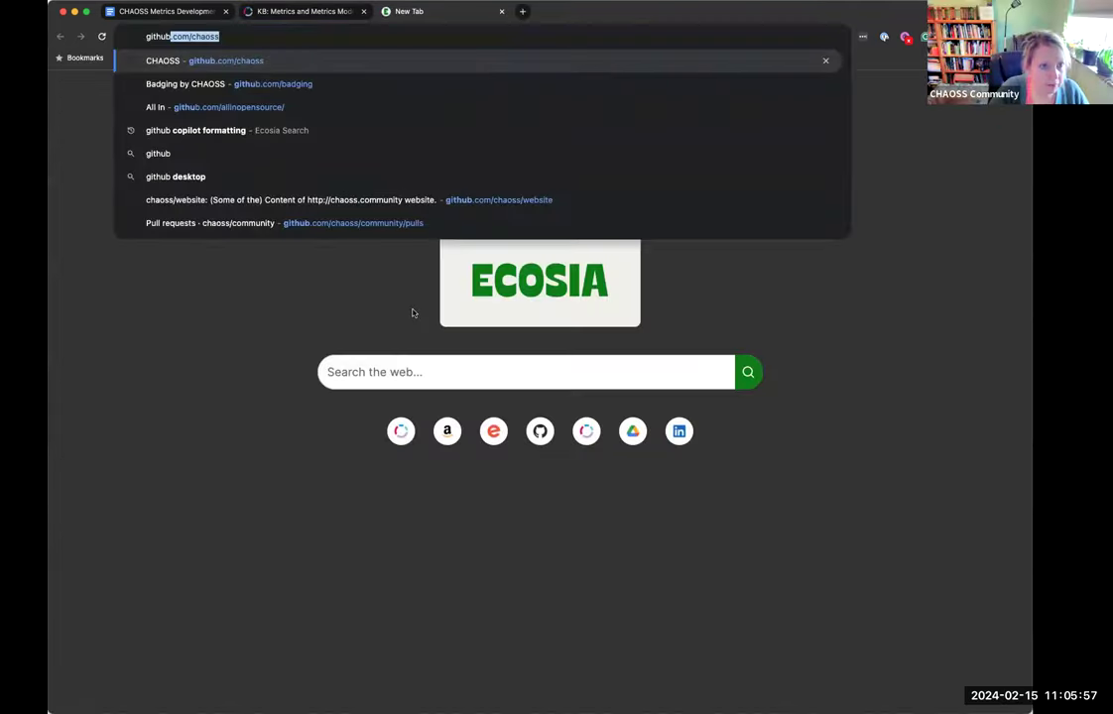
key(Return)
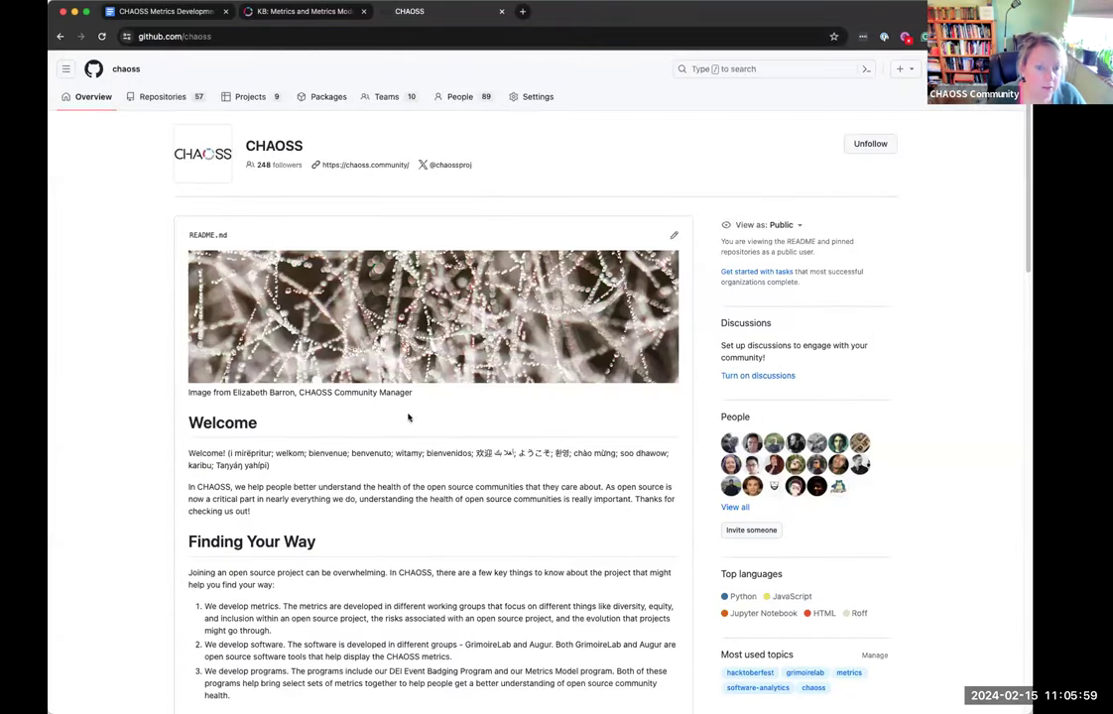
click(141, 93)
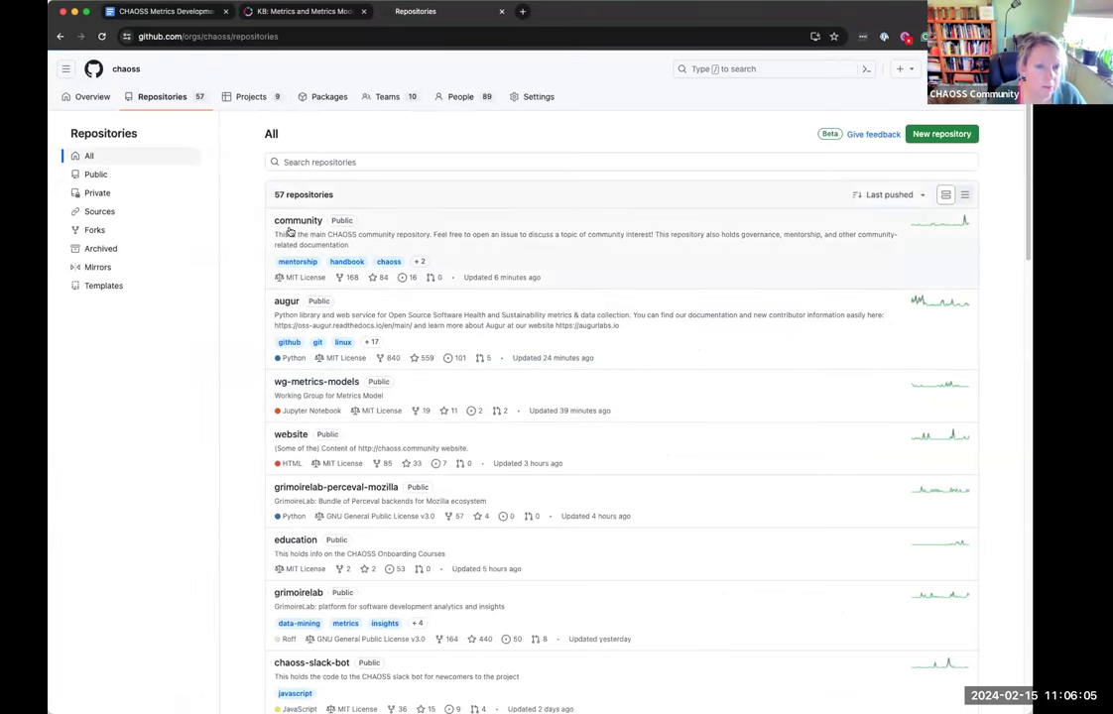
click(305, 161)
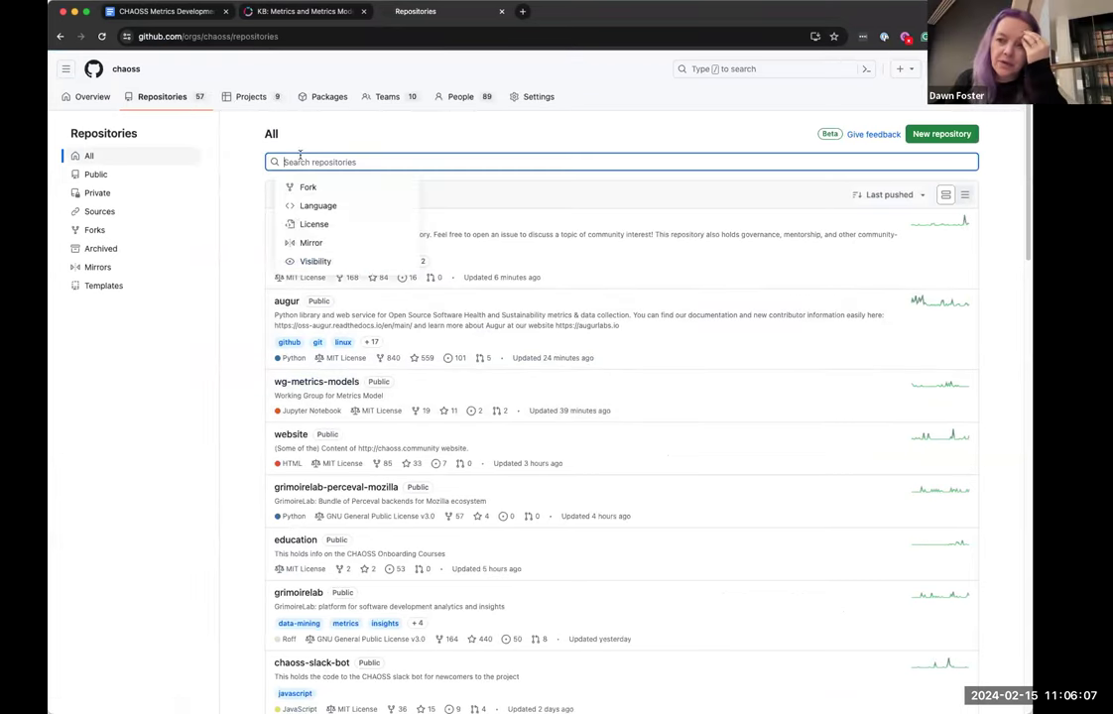
click(311, 12)
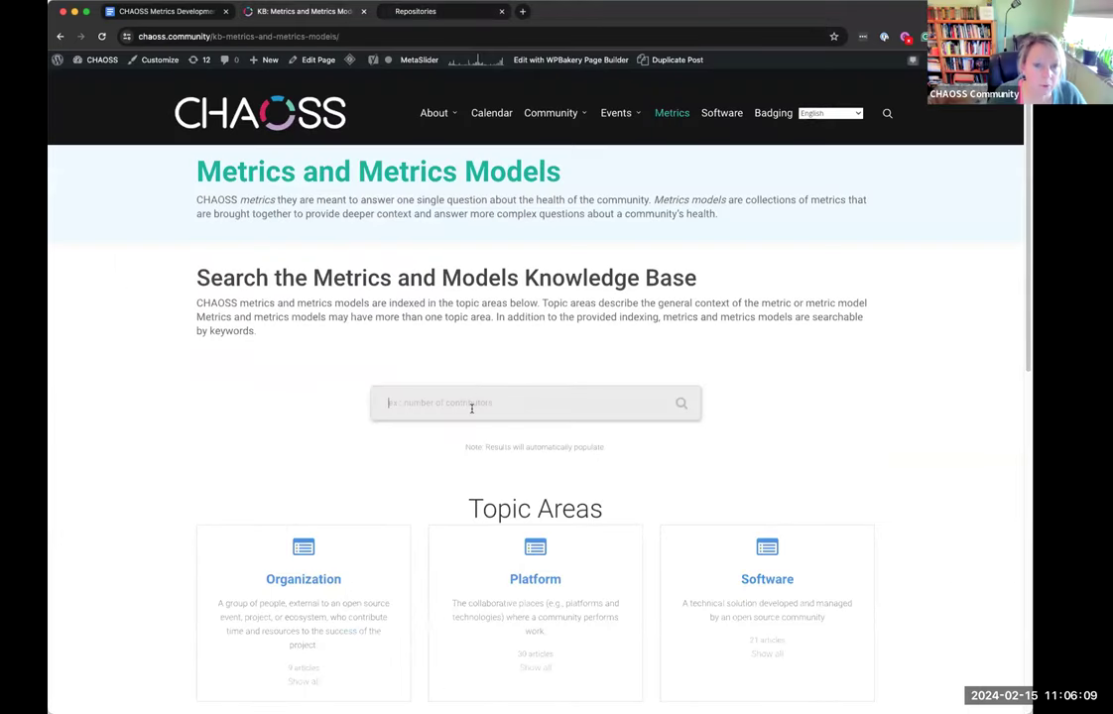
Search the knowledge base for 'organizational' and open the Organizational Diversity metric, scrolling to its bottom
text(crganizational diversity)
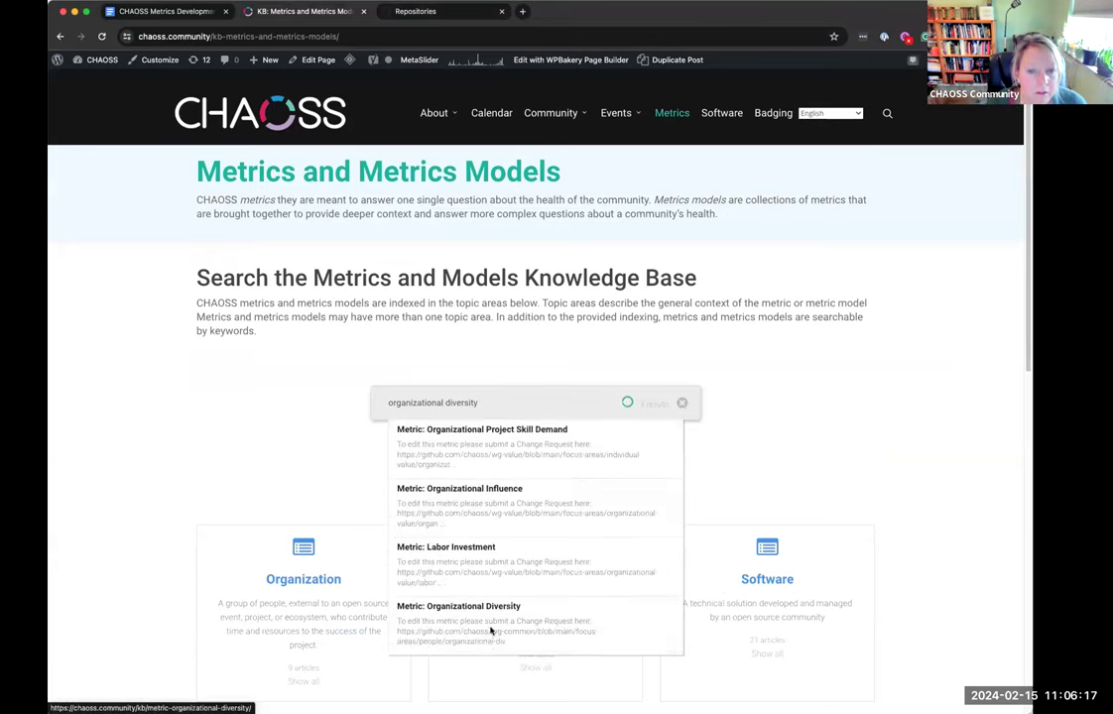
click(488, 445)
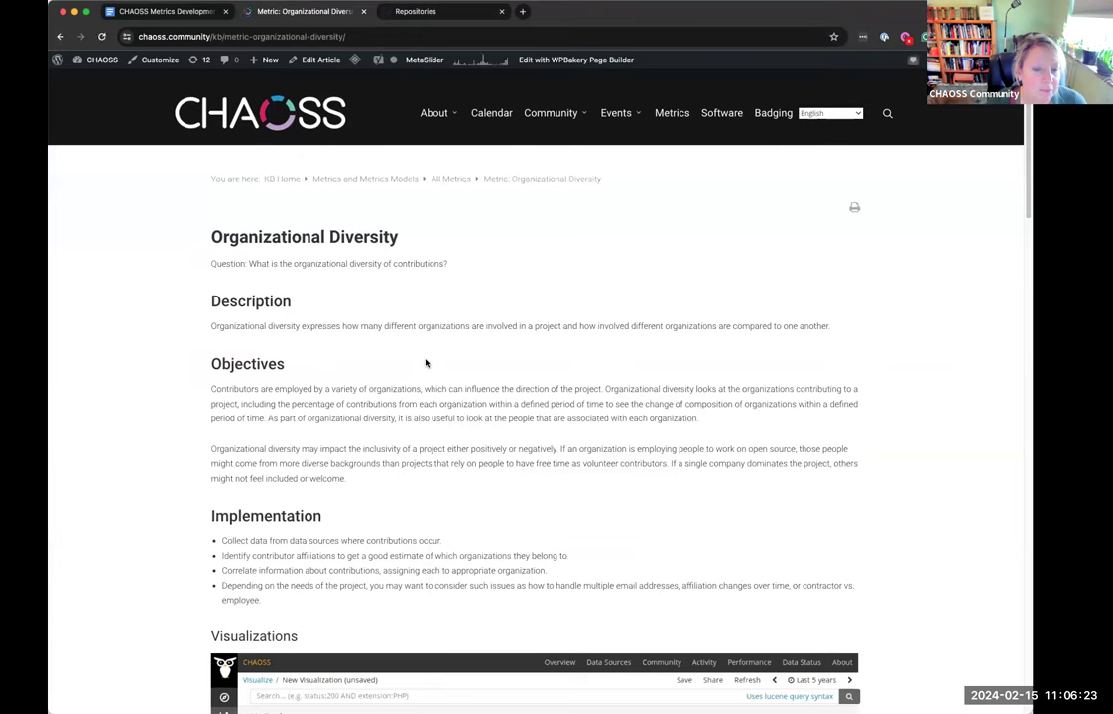
scroll(425, 363, down, 2)
scroll(426, 360, down, 12)
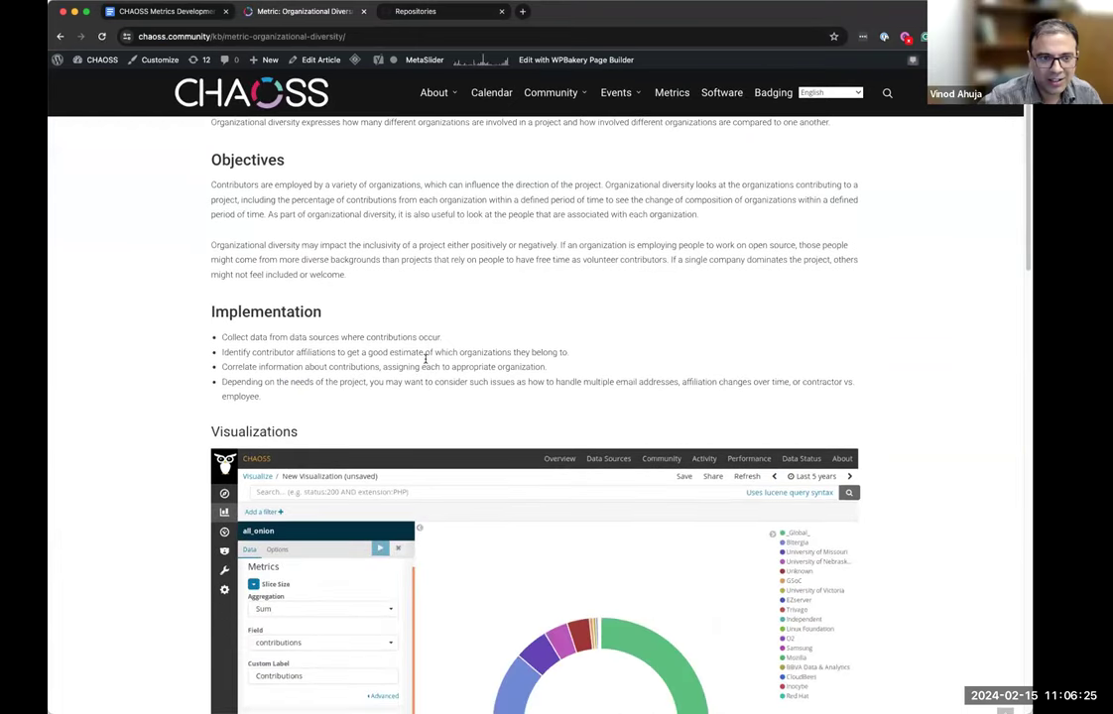
scroll(425, 363, down, 15)
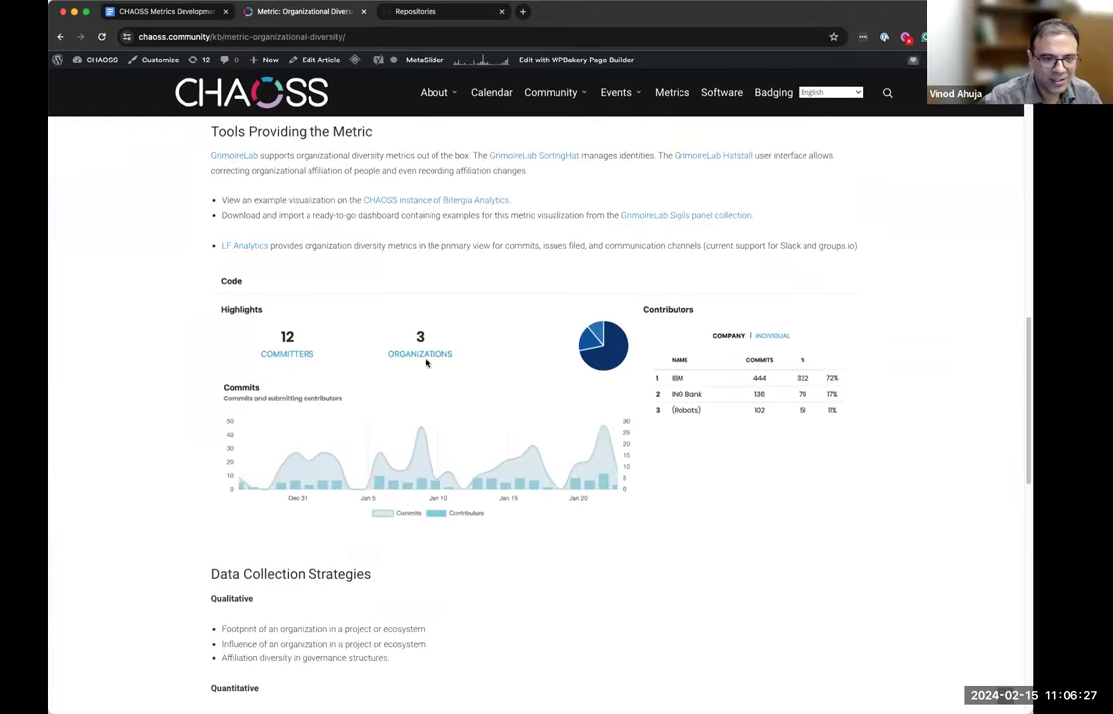
scroll(426, 364, down, 2)
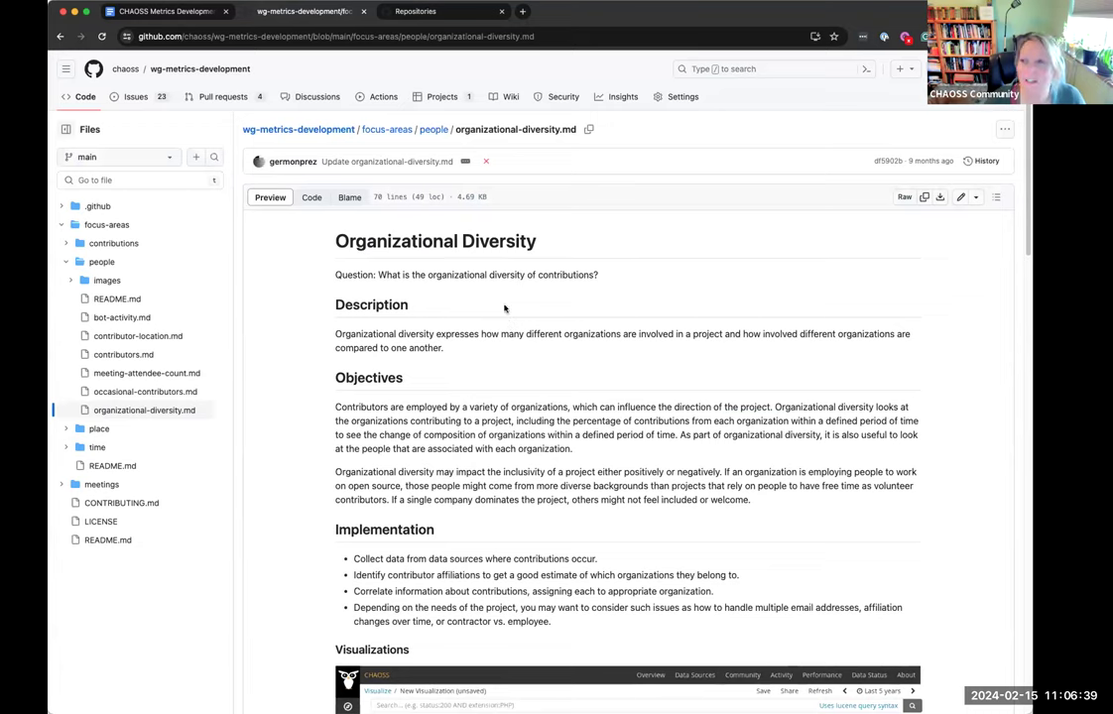
Go back from organizational-diversity.md to the Organizational Diversity metric page
click(59, 36)
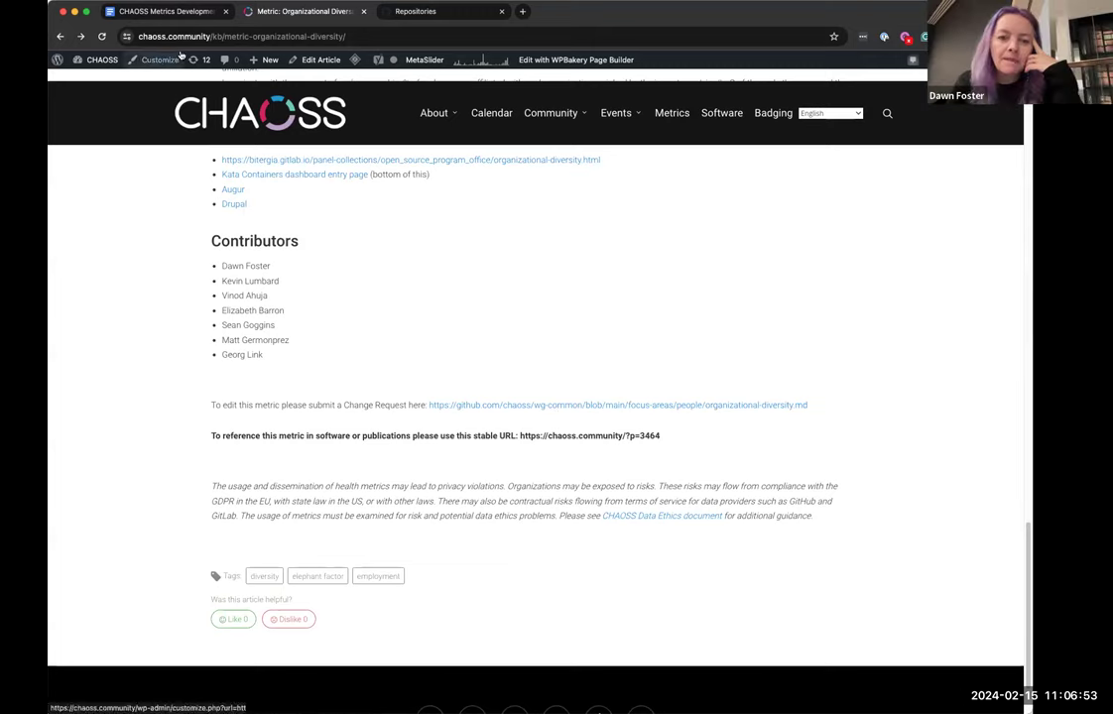
Add the sub-bullet 'Could change the way the URLs read on the Common metrics pages (they redirect ok) - Good first issue'
key(ctrl+shift+Tab)
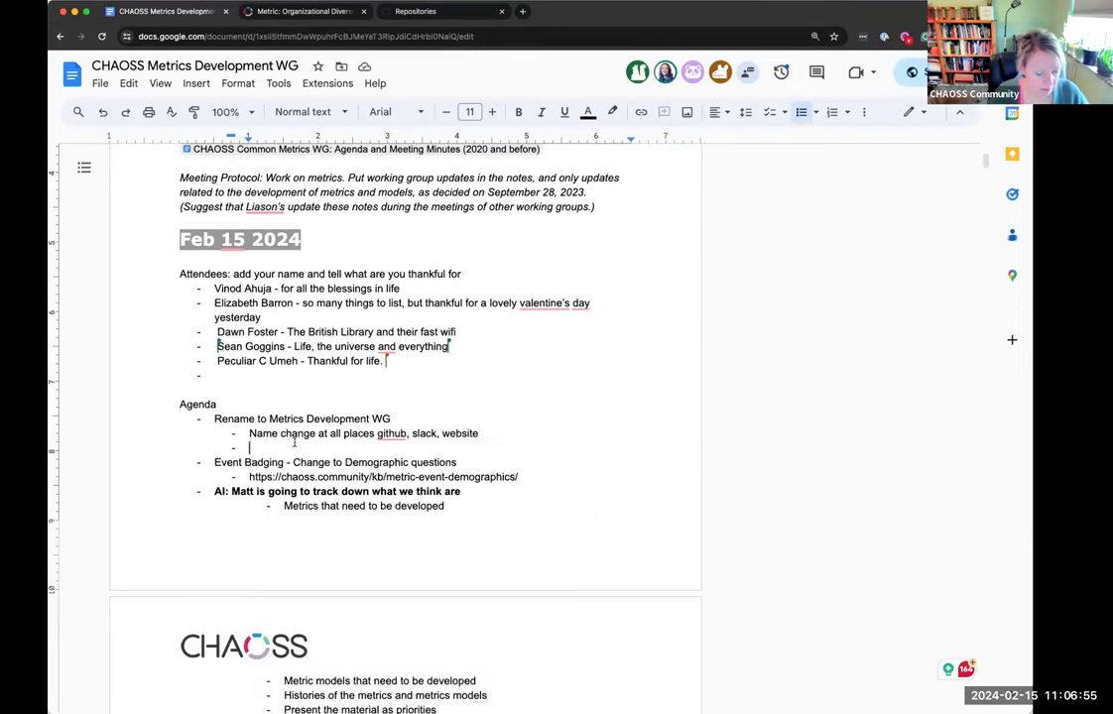
text(Could change t)
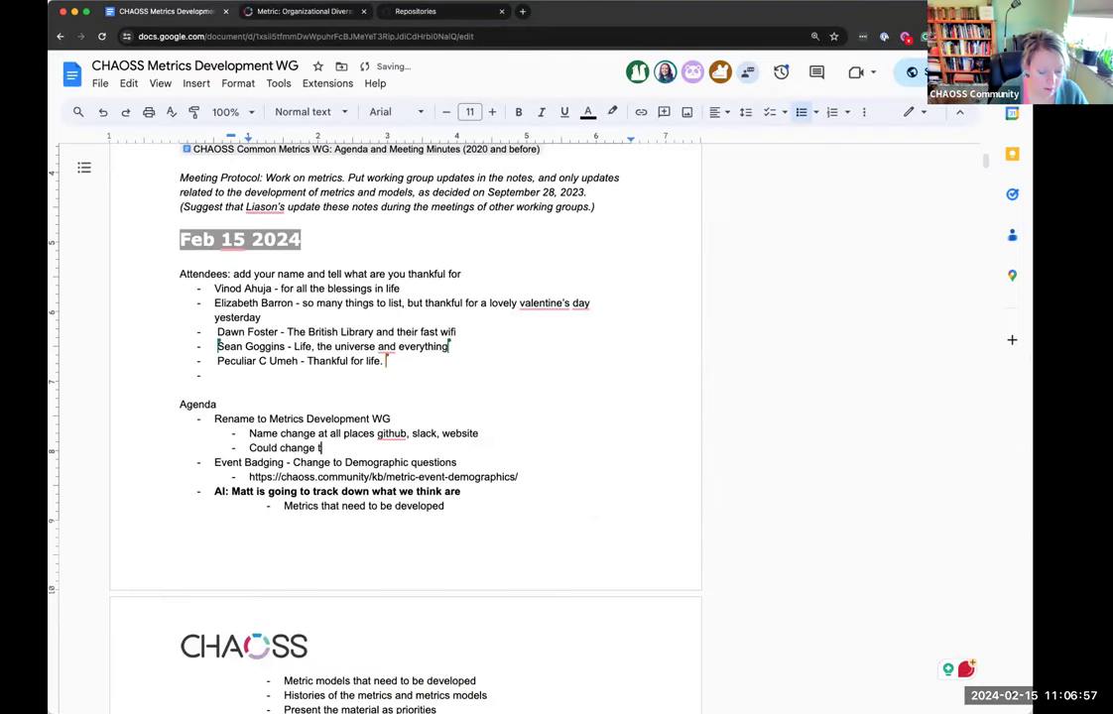
text(he way the )
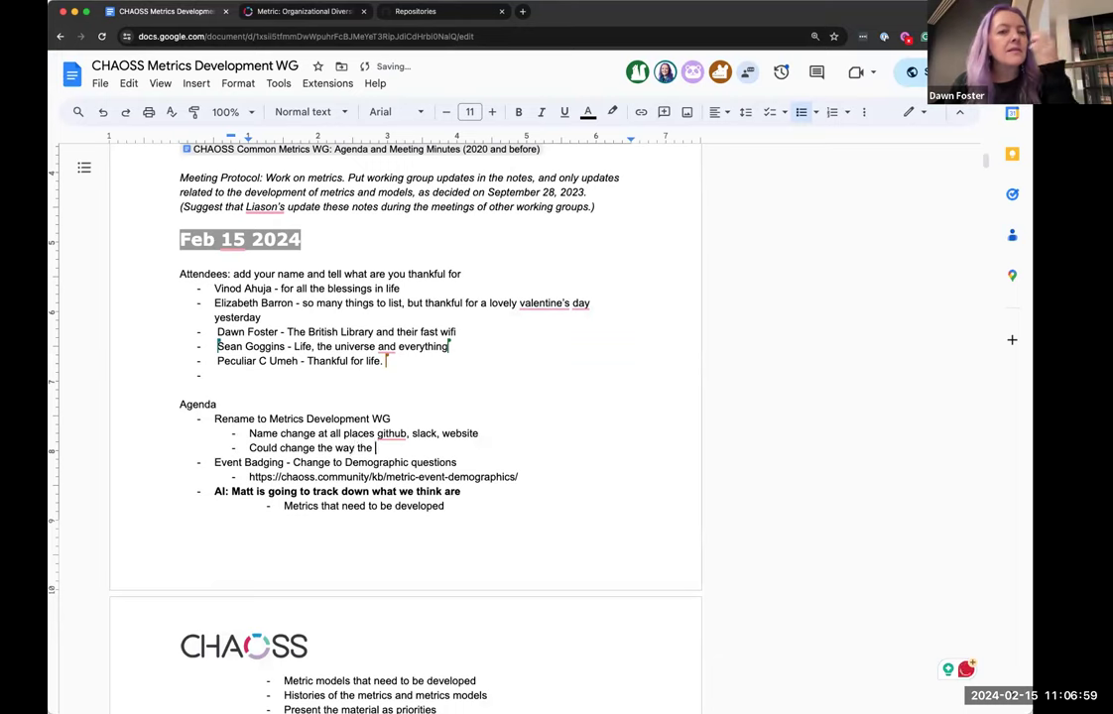
text(URLs read)
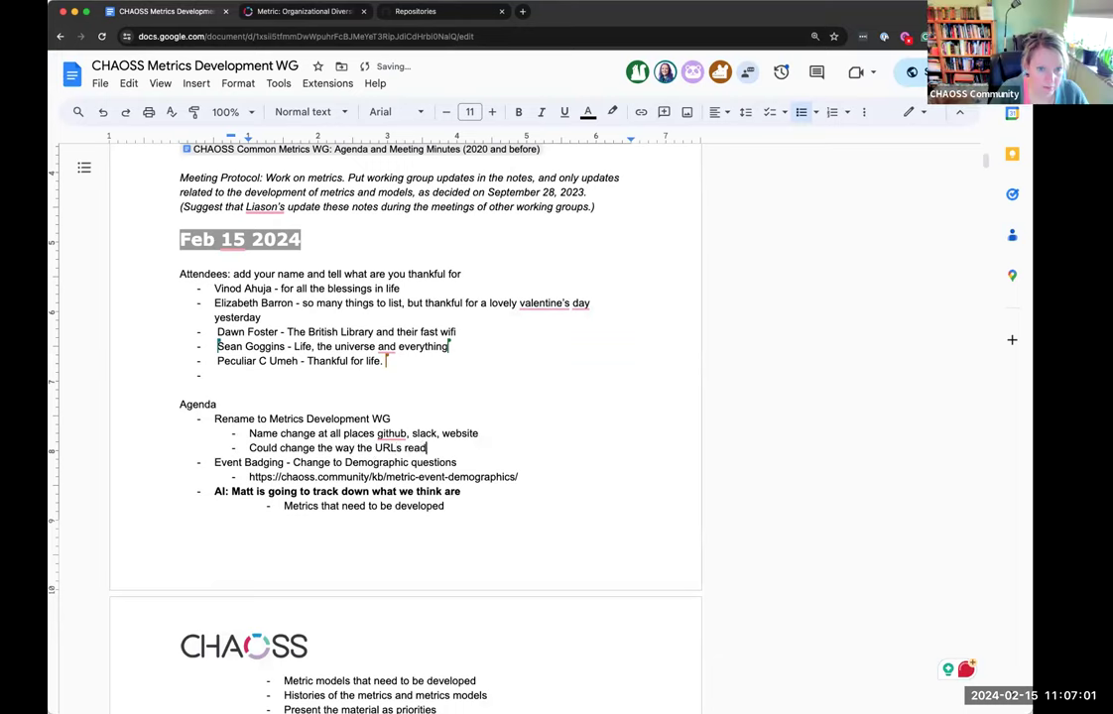
text( on the Com)
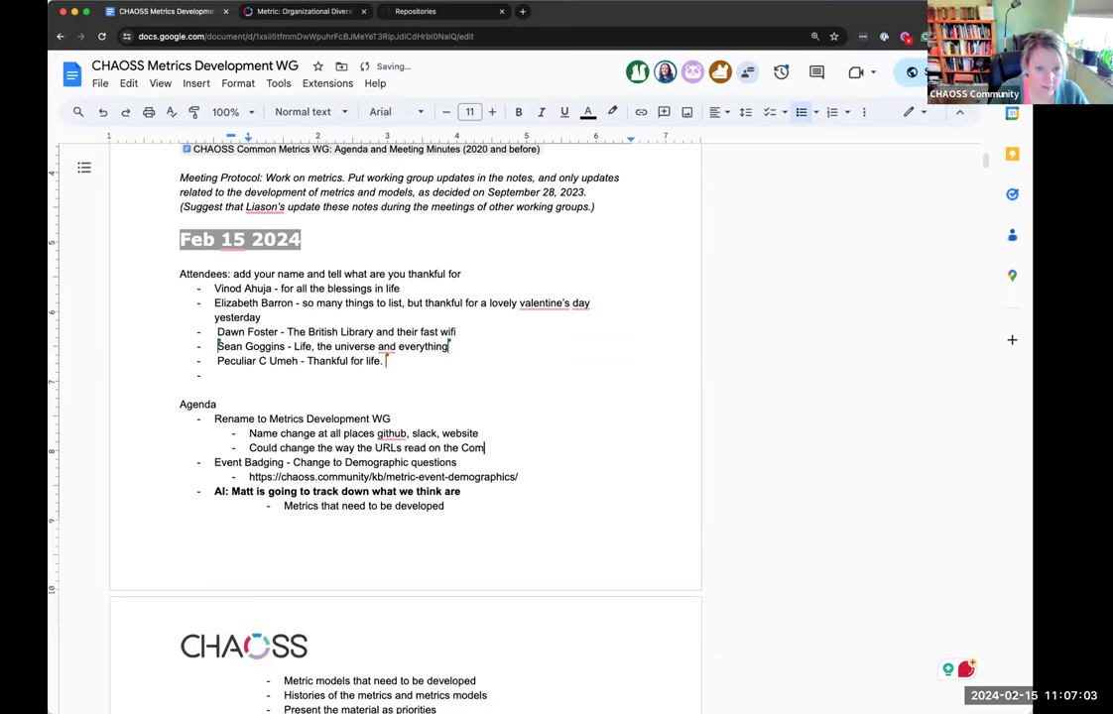
text(mon metrics p)
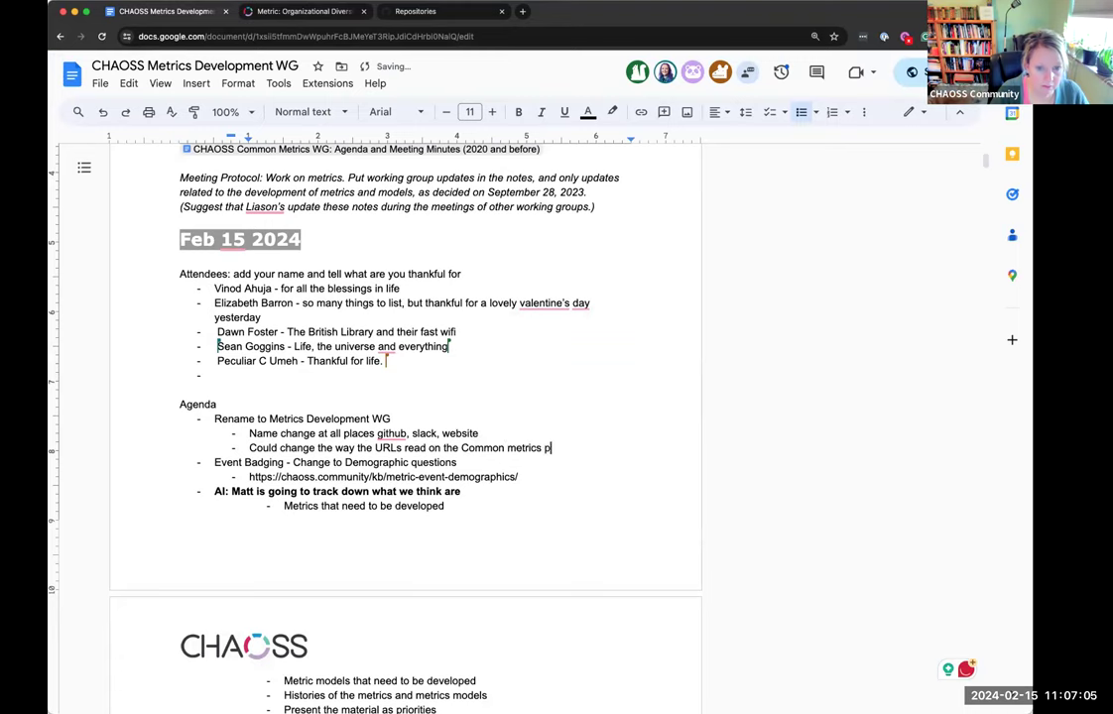
text(ages (they re)
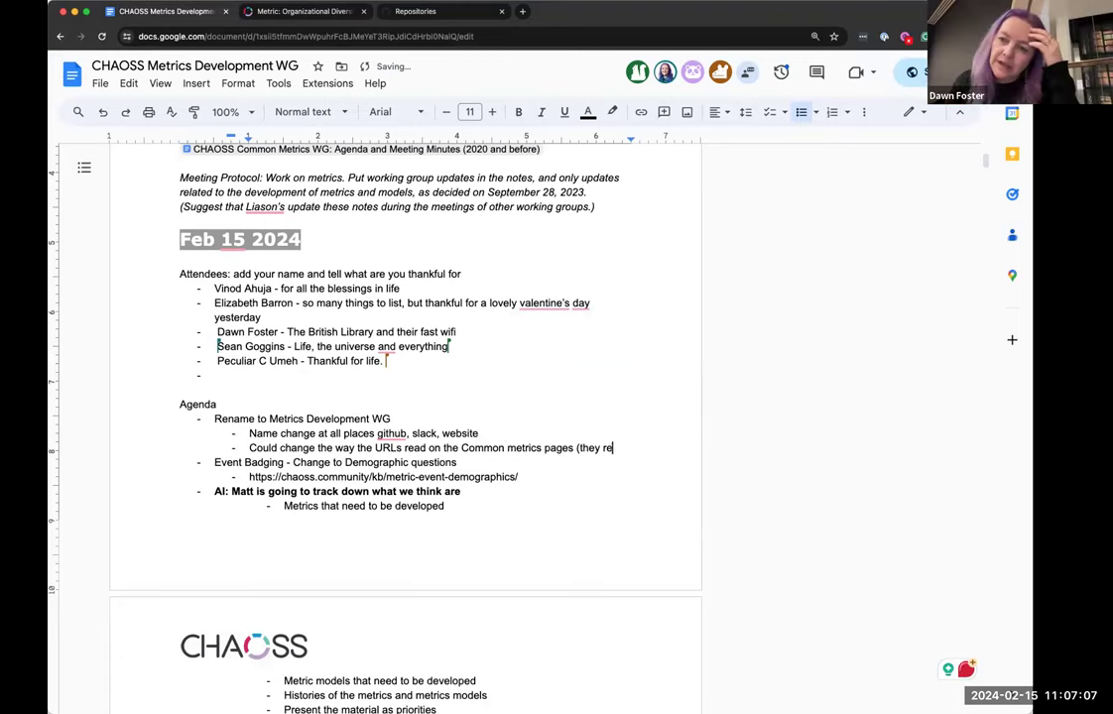
text(direct ok))
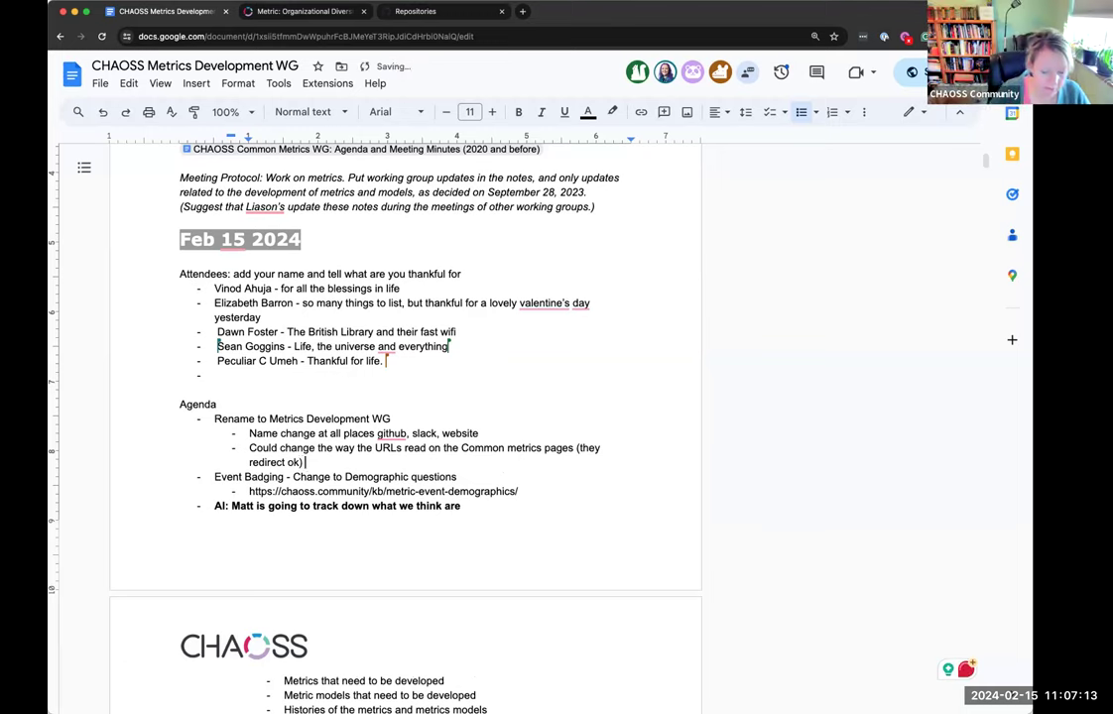
text( - Good first issue)
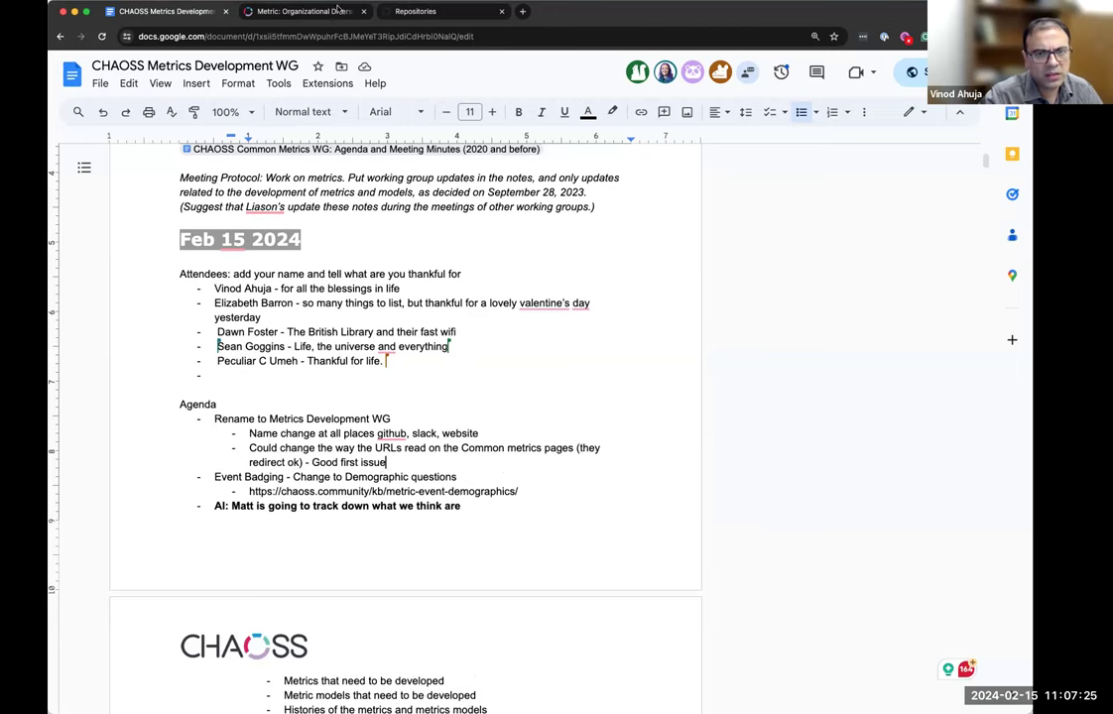
Open the metric's change-request link in a new tab to view organizational-diversity.md in wg-metrics-development
click(316, 13)
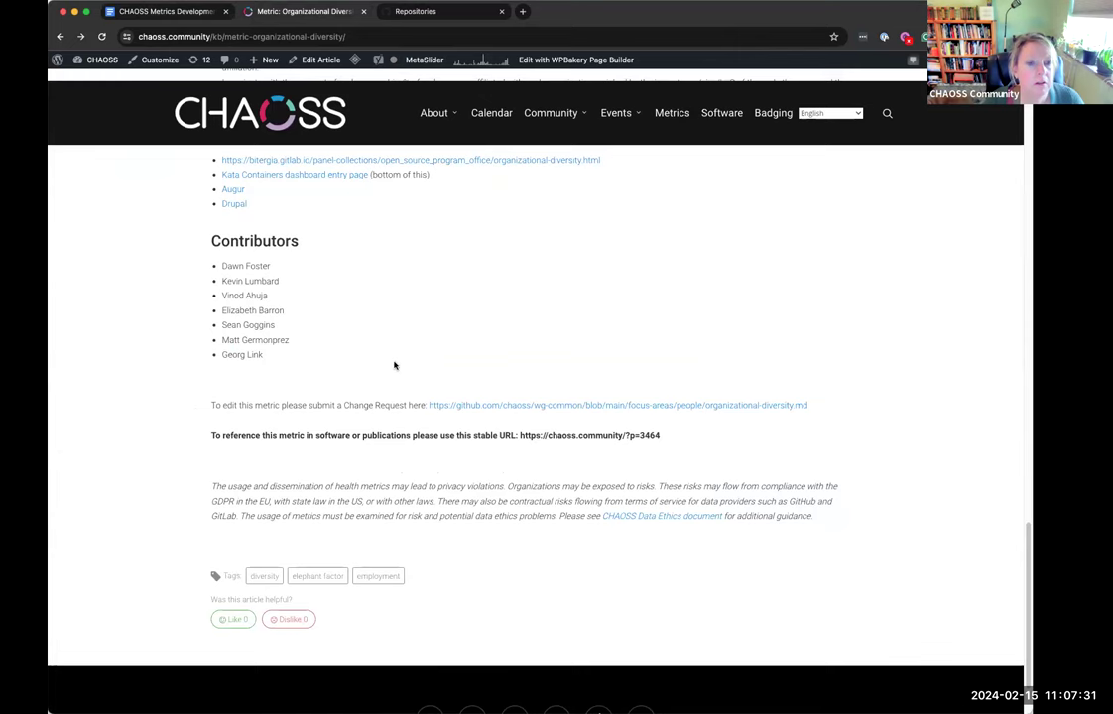
click(446, 13)
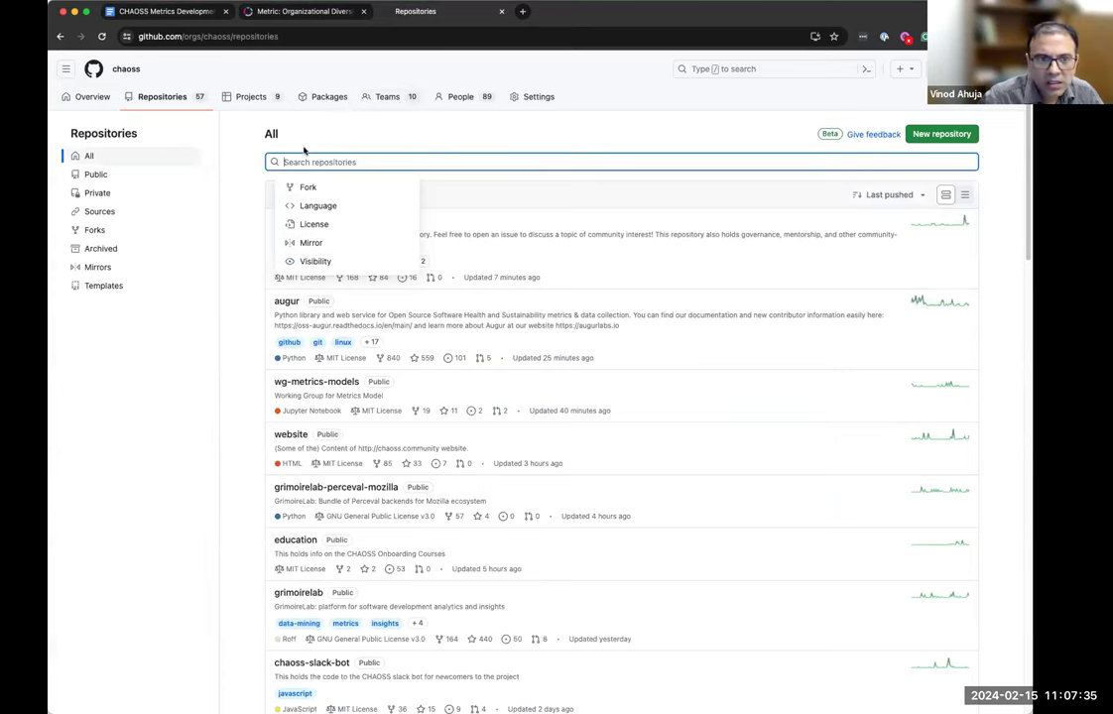
key(ctrl+shift+Tab)
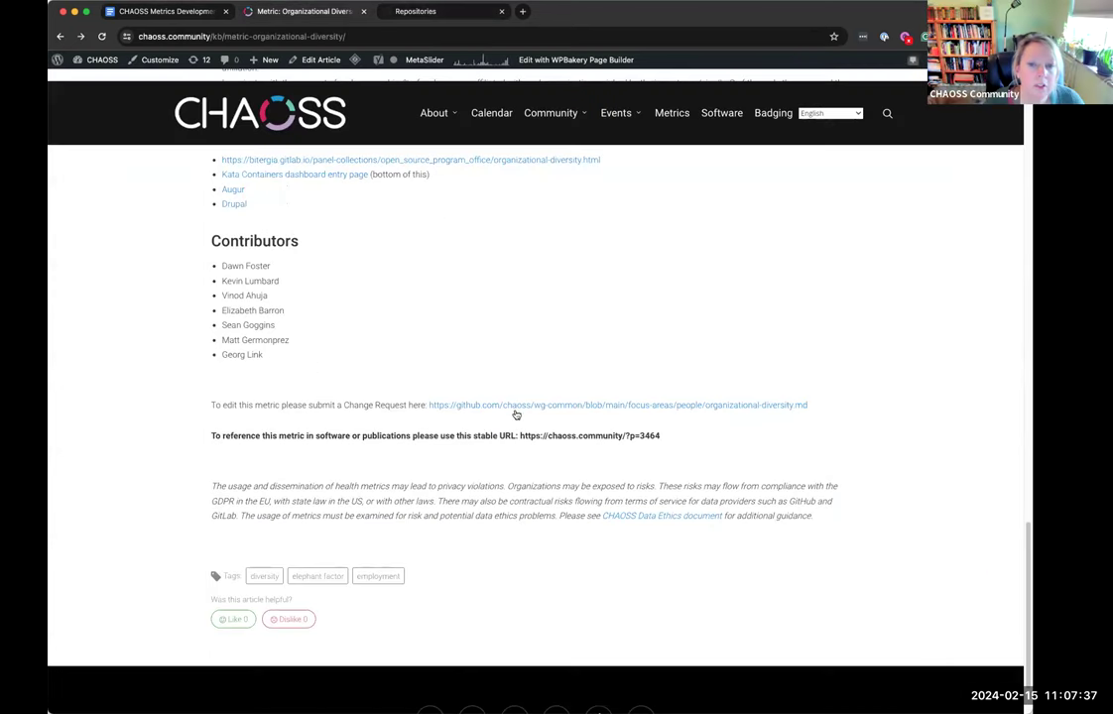
right_click(516, 404)
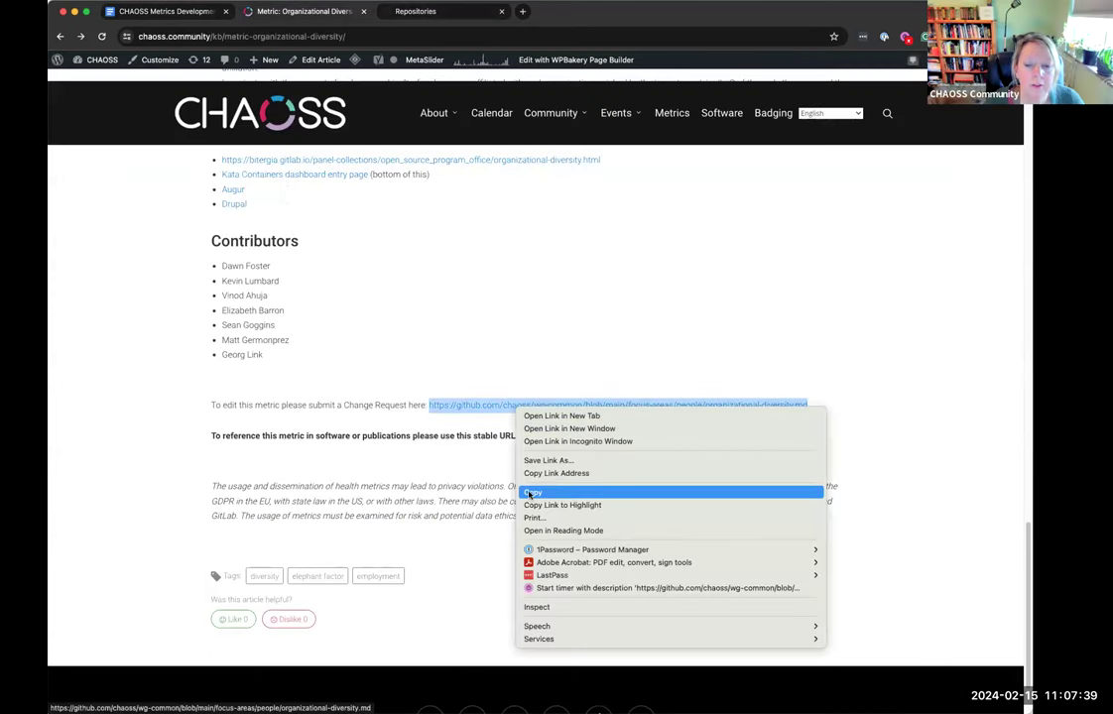
click(551, 417)
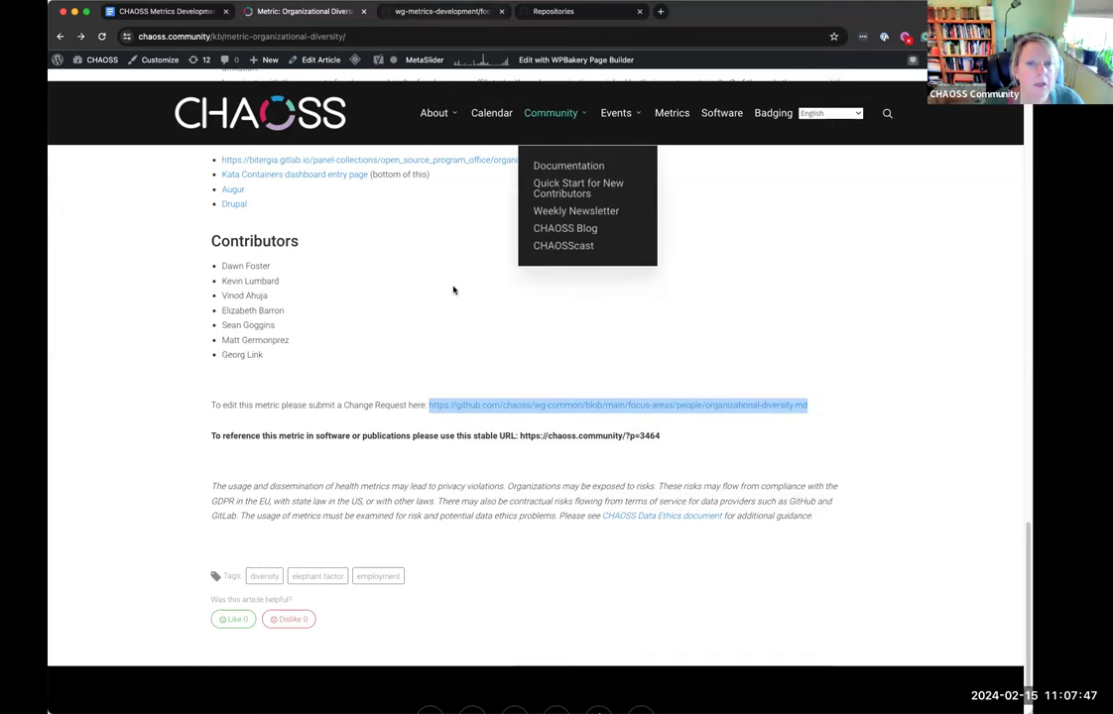
key(ctrl+Tab)
scroll(498, 464, down, 15)
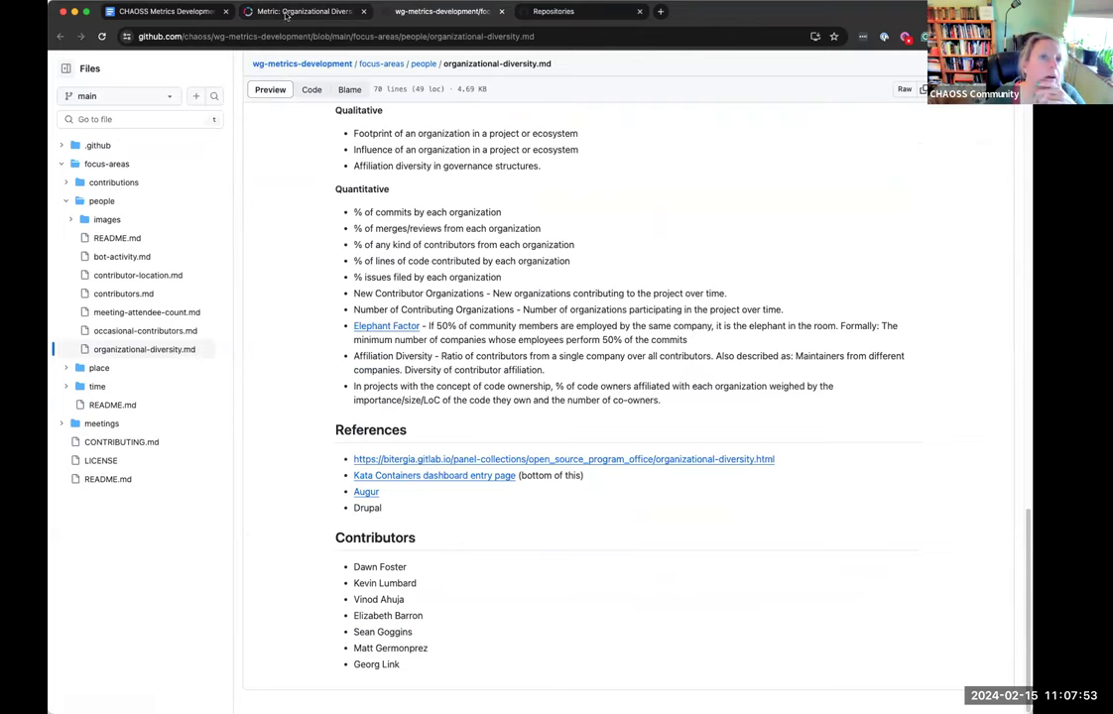
Switch back from the GitHub source file to the Organizational Diversity metric page
key(ctrl+shift+Tab)
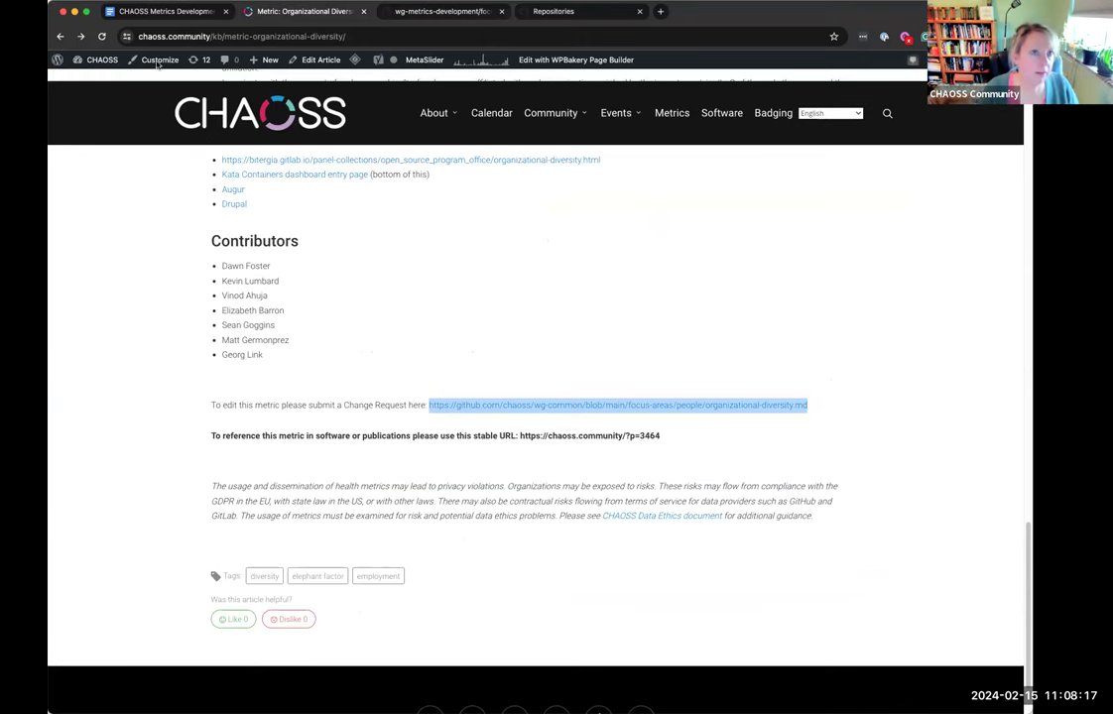
Append '(will need WP access)' to the sub-point, then highlight 'Metrics Development WG' on the rename line
click(142, 11)
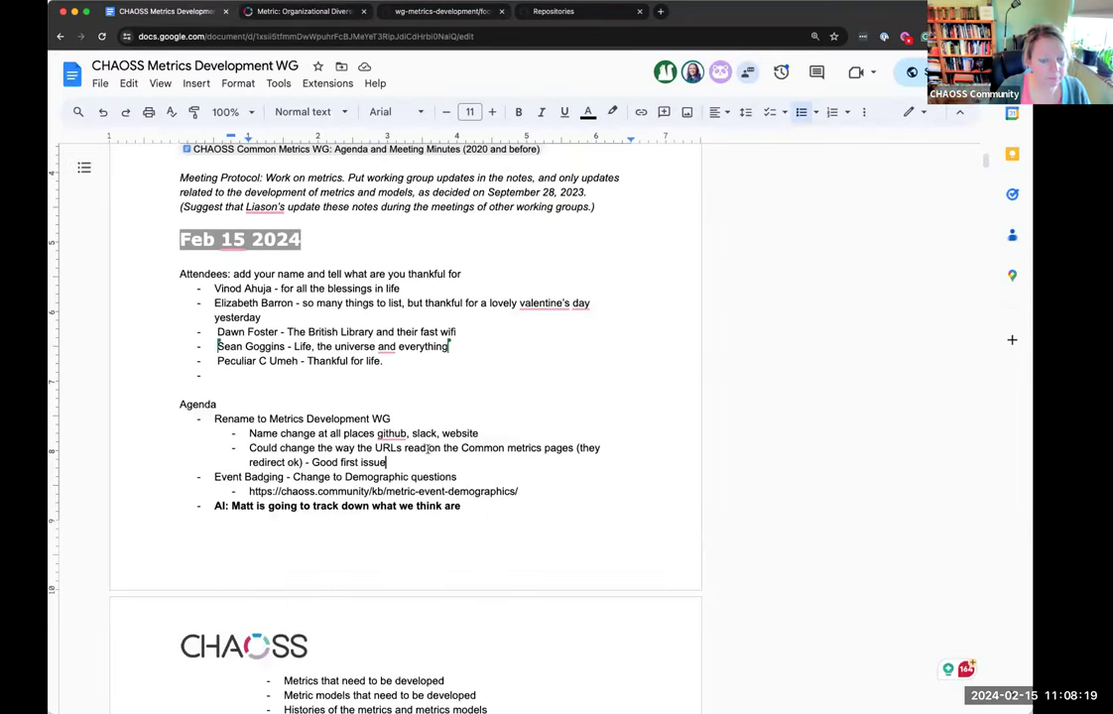
text(()
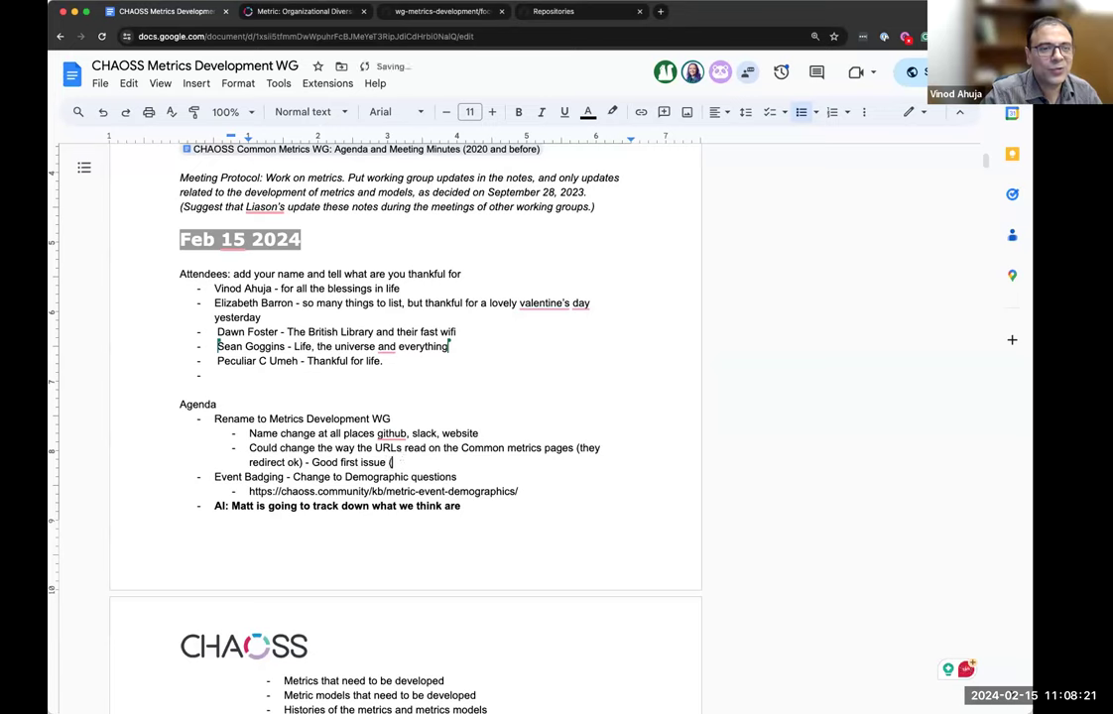
text(will need )
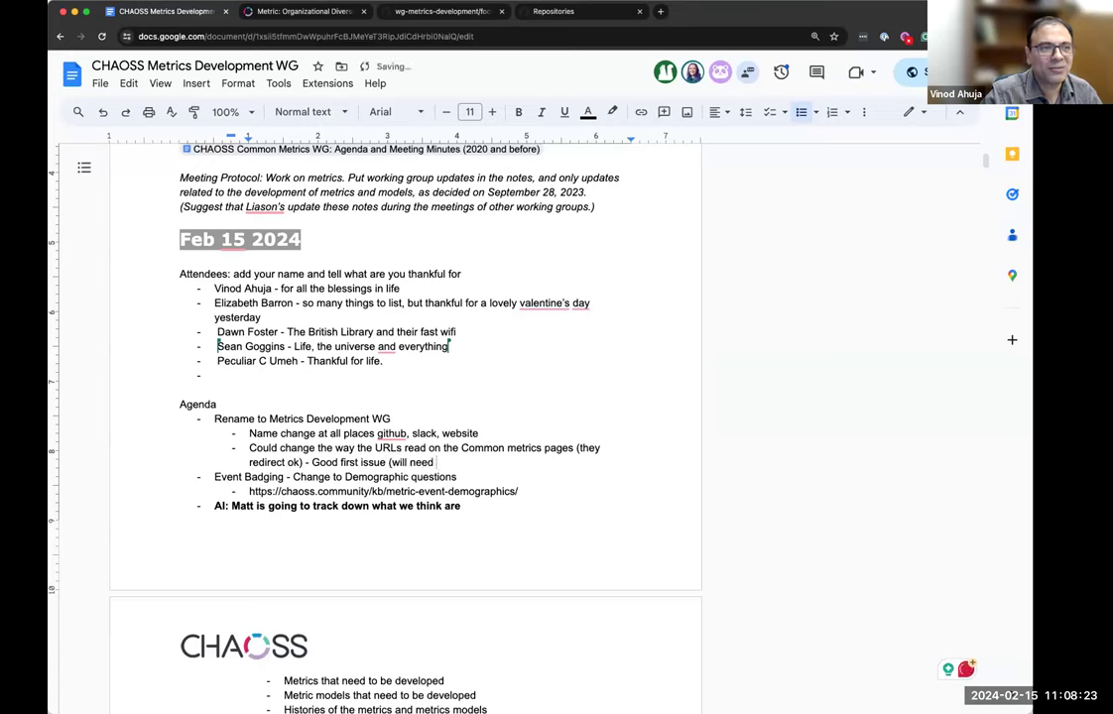
text(WP access))
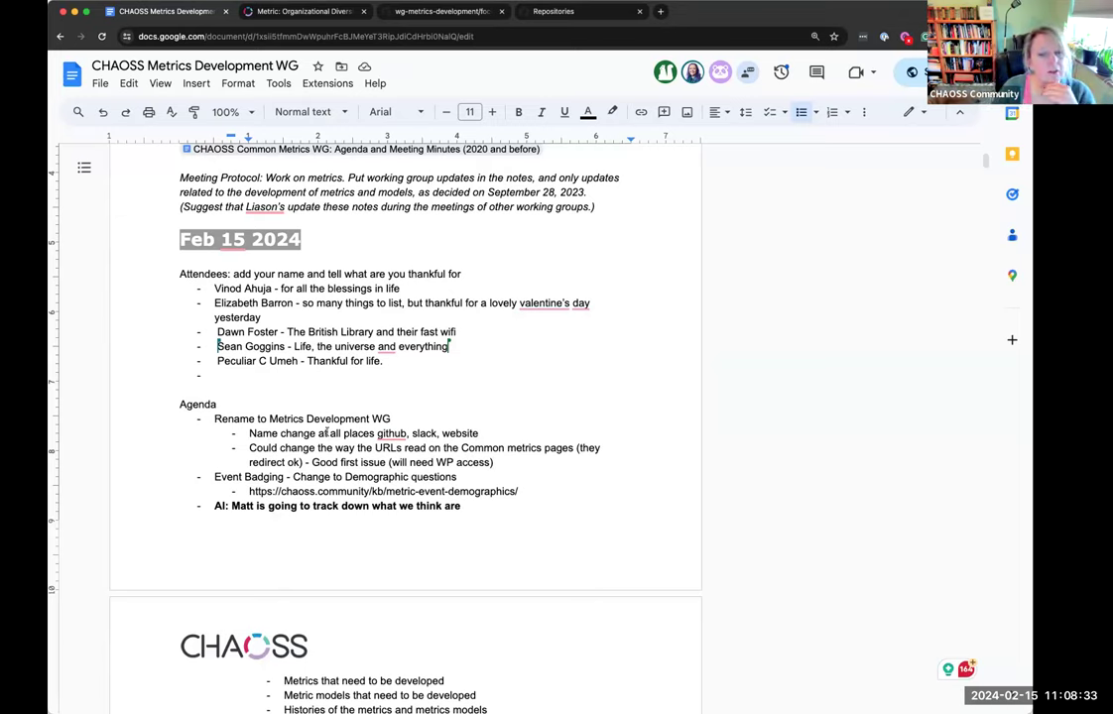
drag(269, 419, 392, 418)
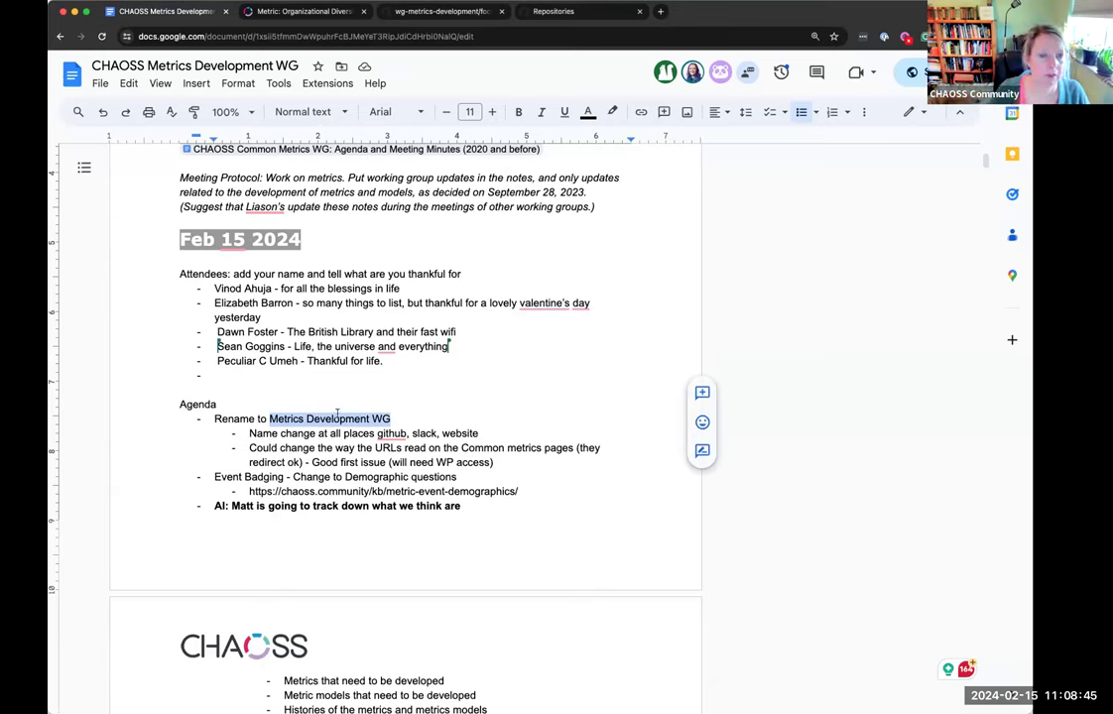
click(227, 477)
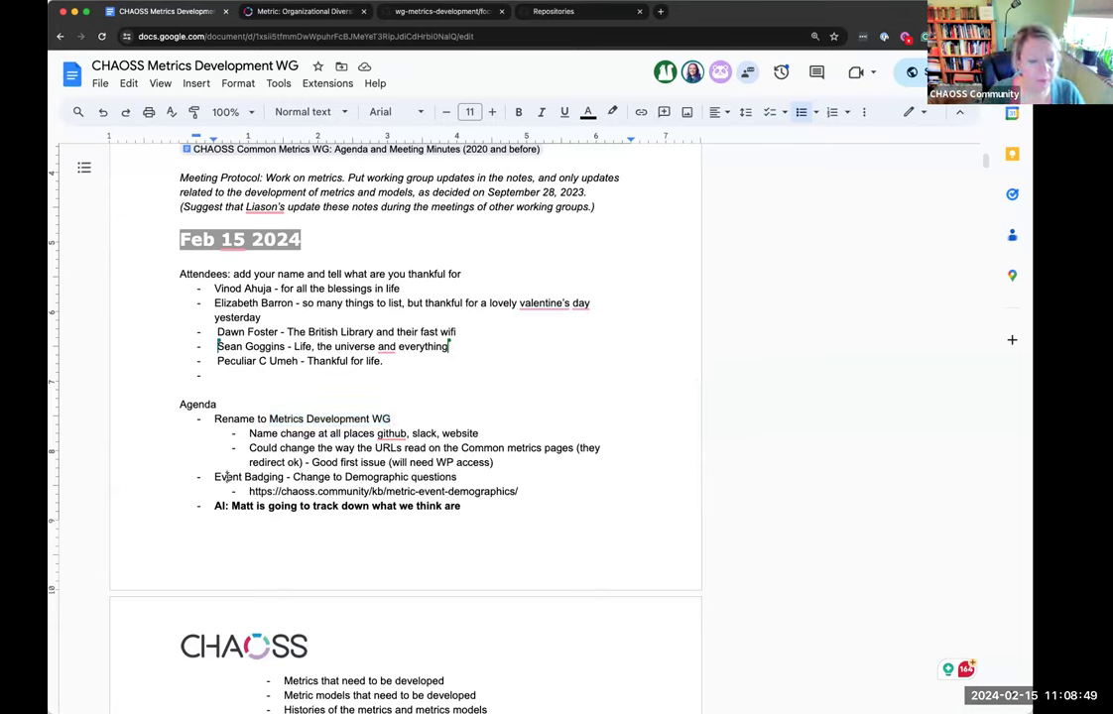
key(Left)
key(Left)
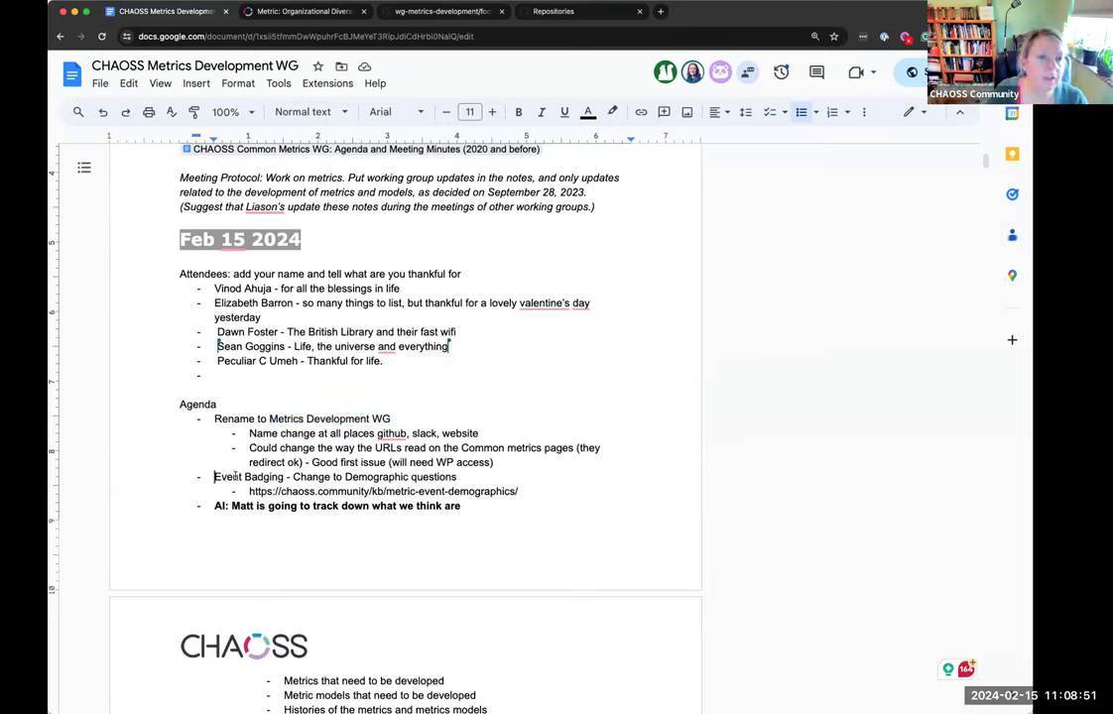
drag(214, 477, 456, 477)
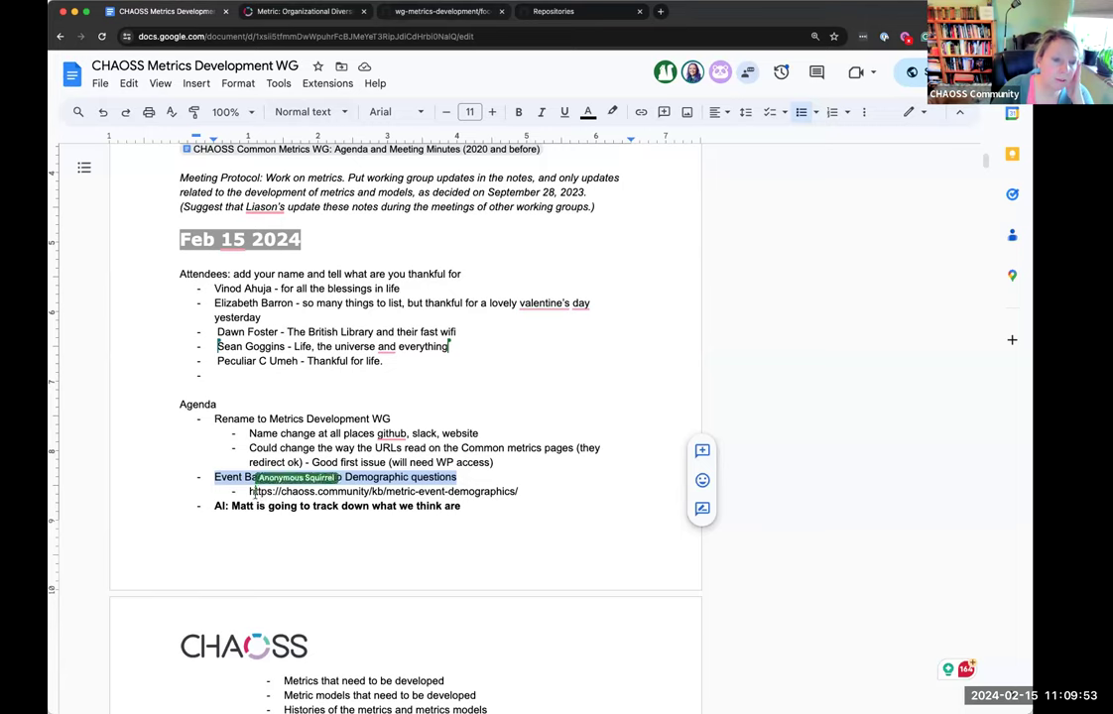
click(396, 482)
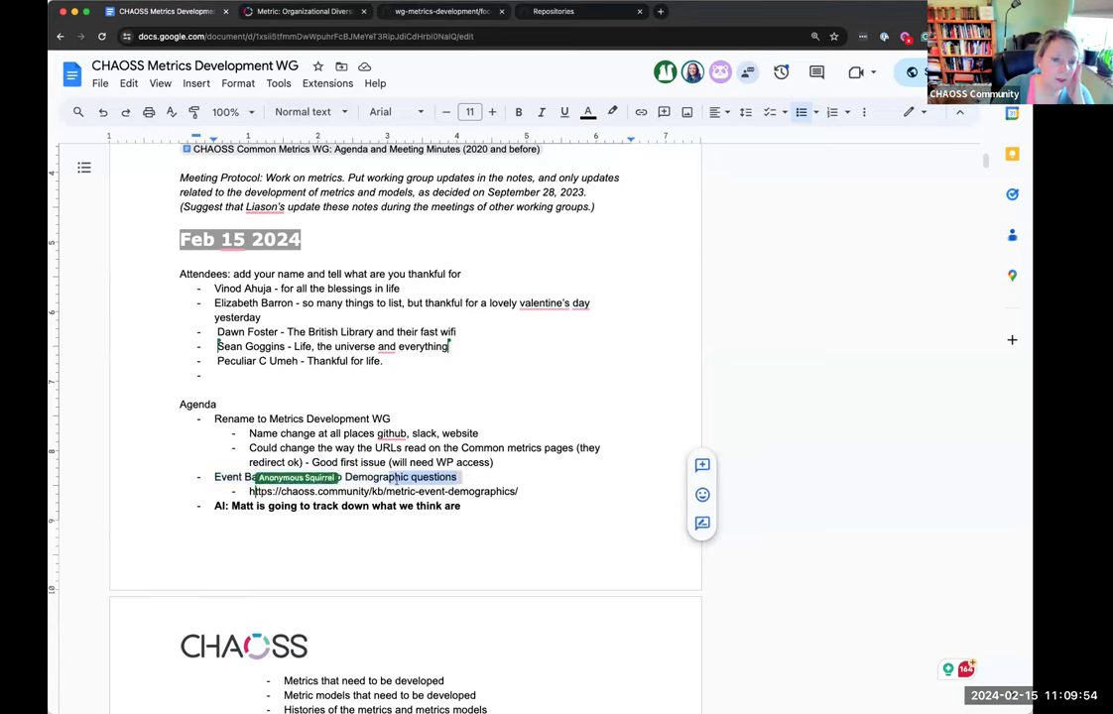
triple_click(353, 490)
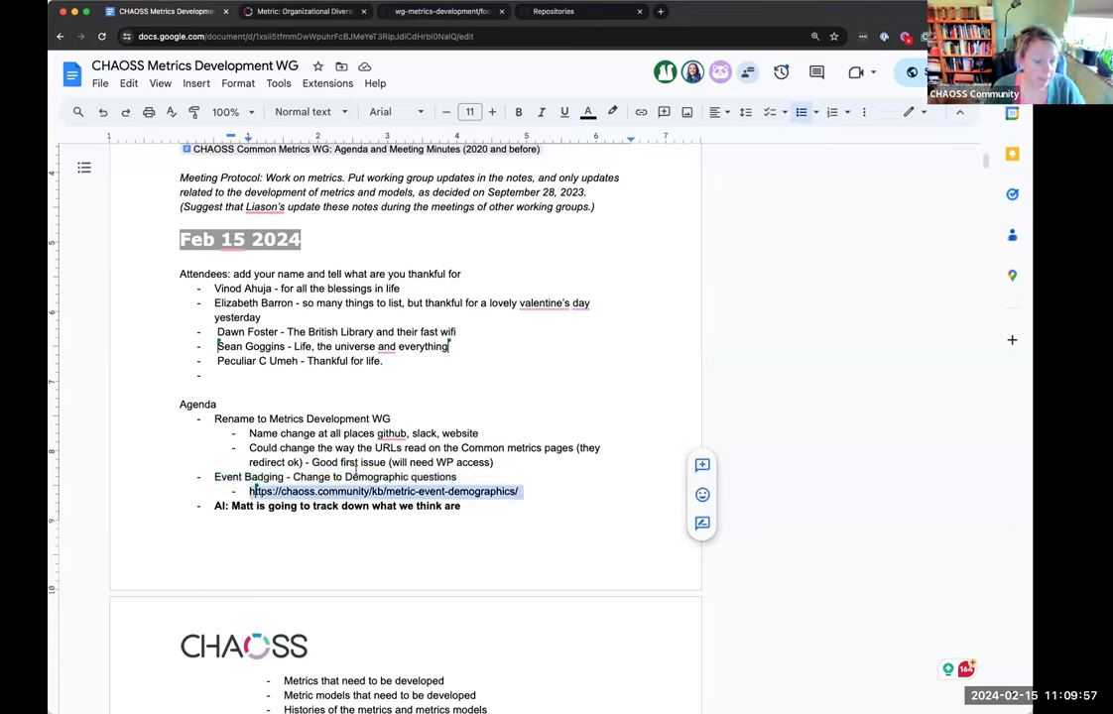